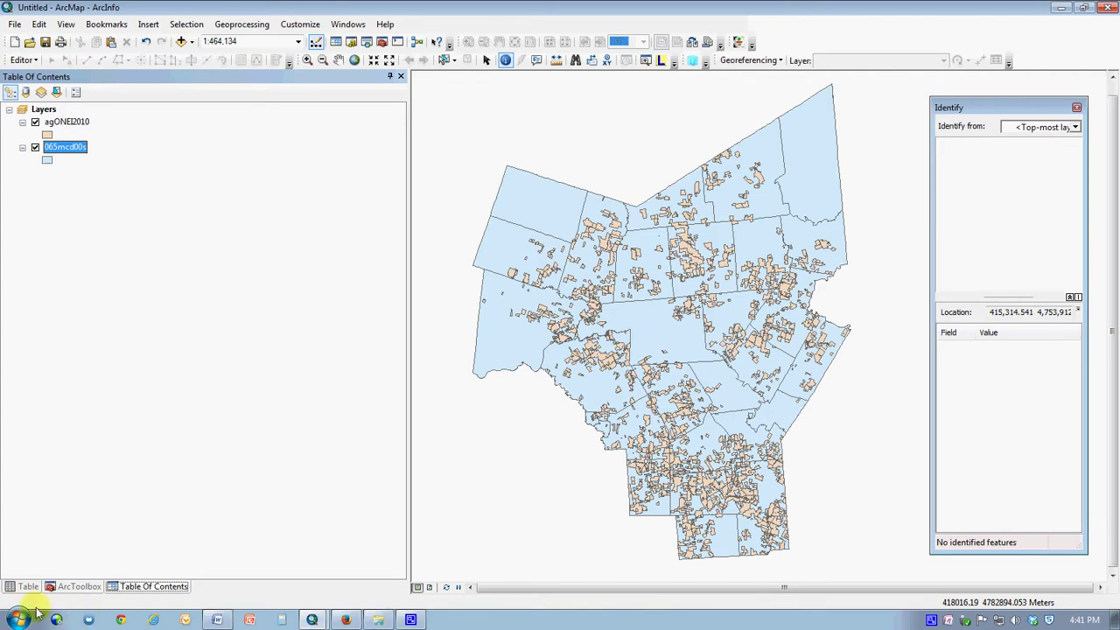
Step: Show ArcToolbox, collapse Data Management Tools and expand Analysis Tools to list Clip, Intersect, Buffer
left_click(73, 588)
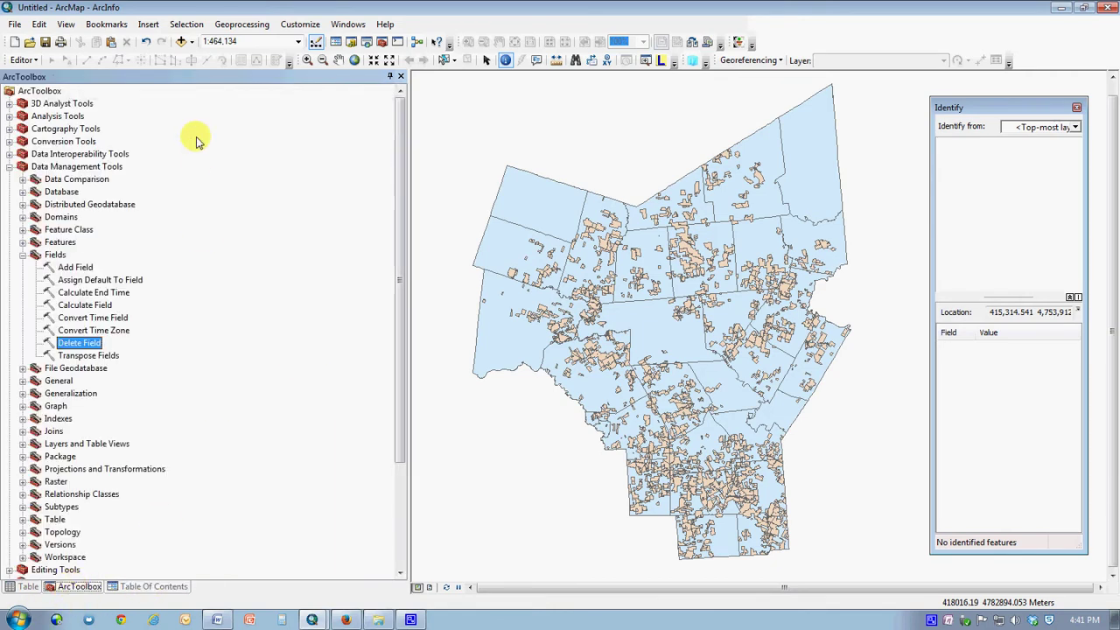
left_click(9, 169)
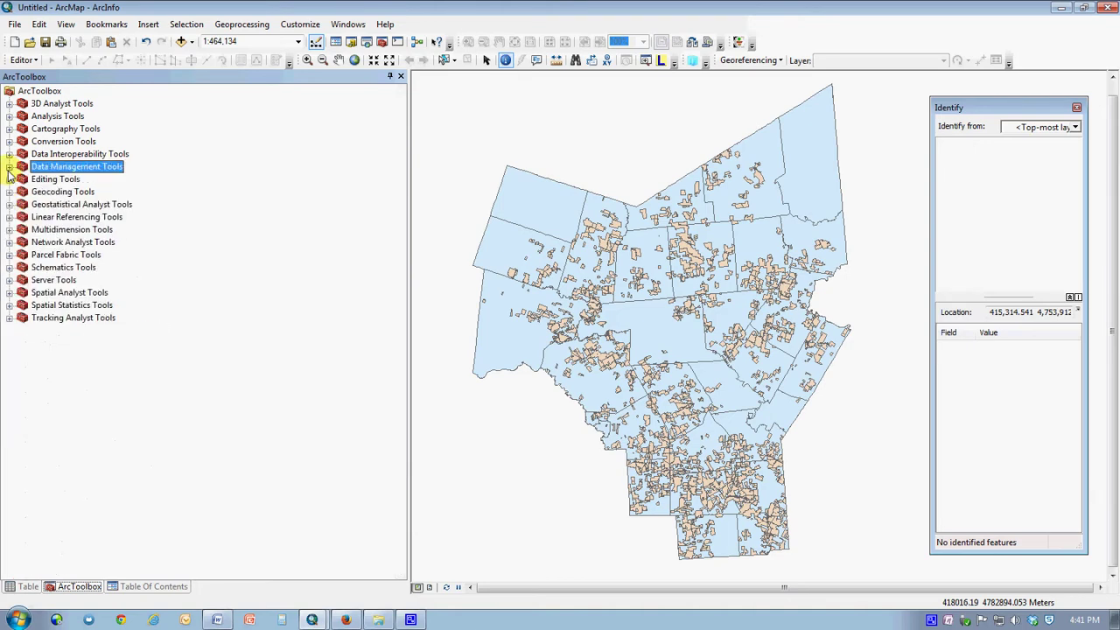
left_click(8, 116)
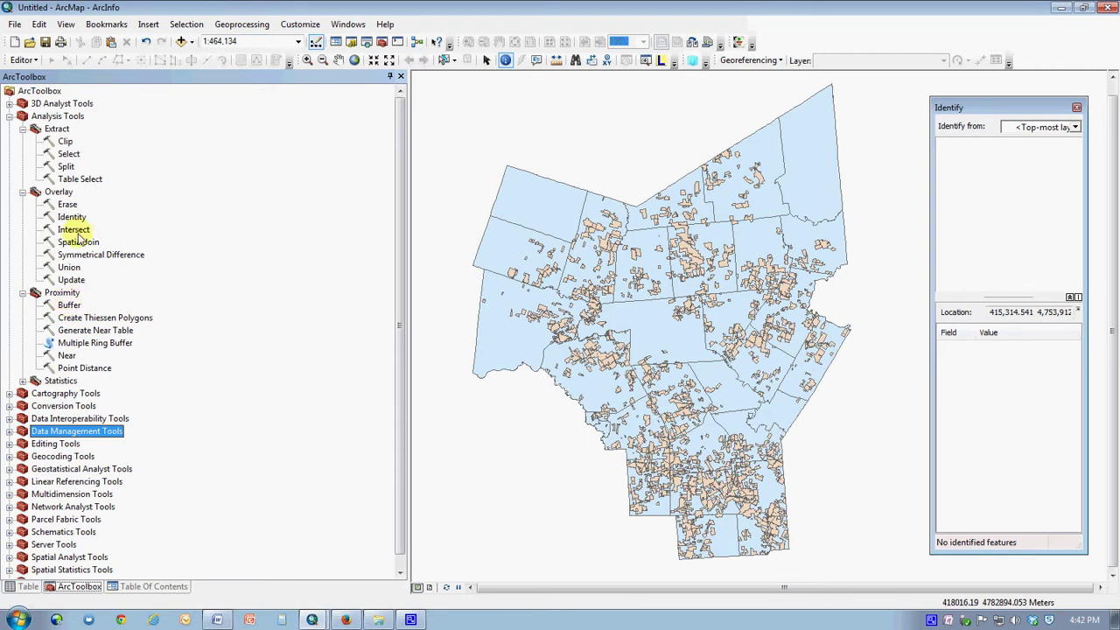
Step: Search the geoprocessing tools for 'buffer' and pick the buffer (analysis) suggestion
left_click(234, 29)
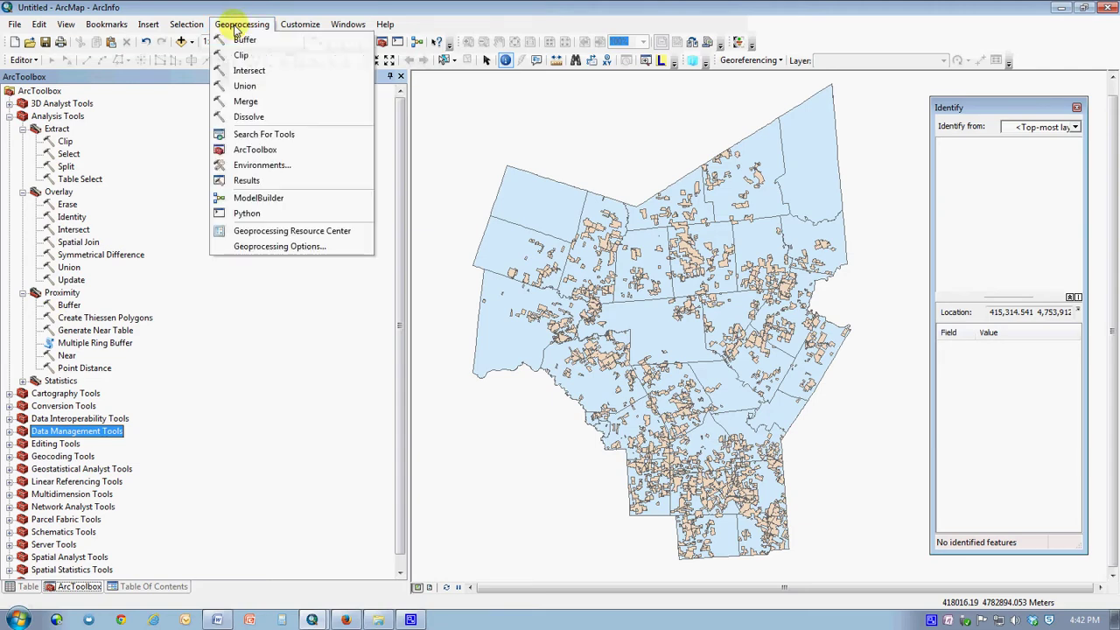
left_click(265, 134)
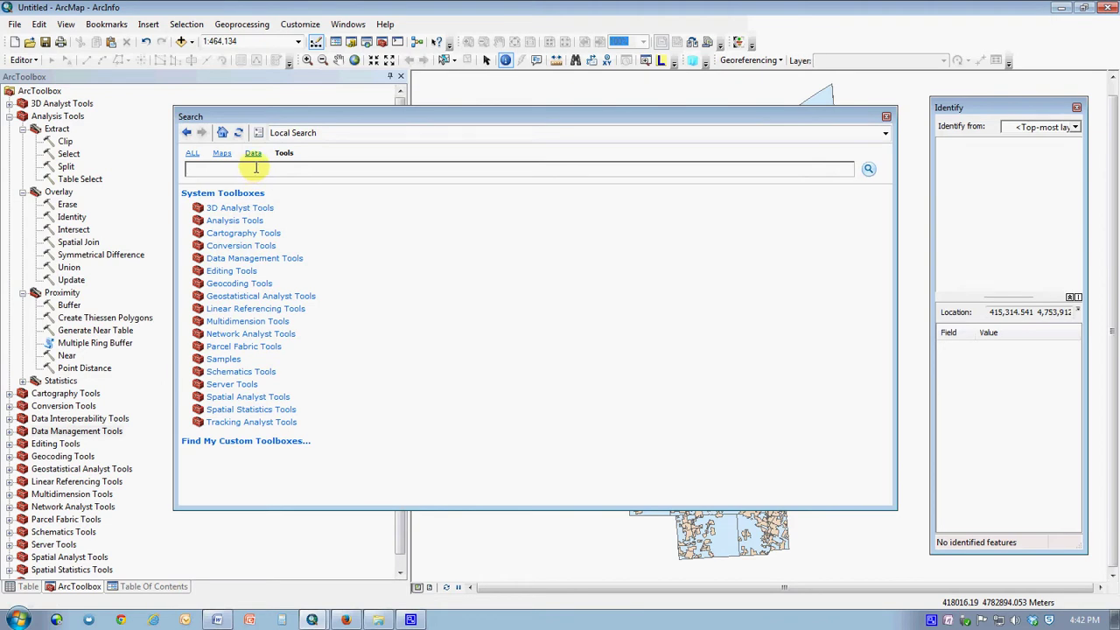
type("buffer")
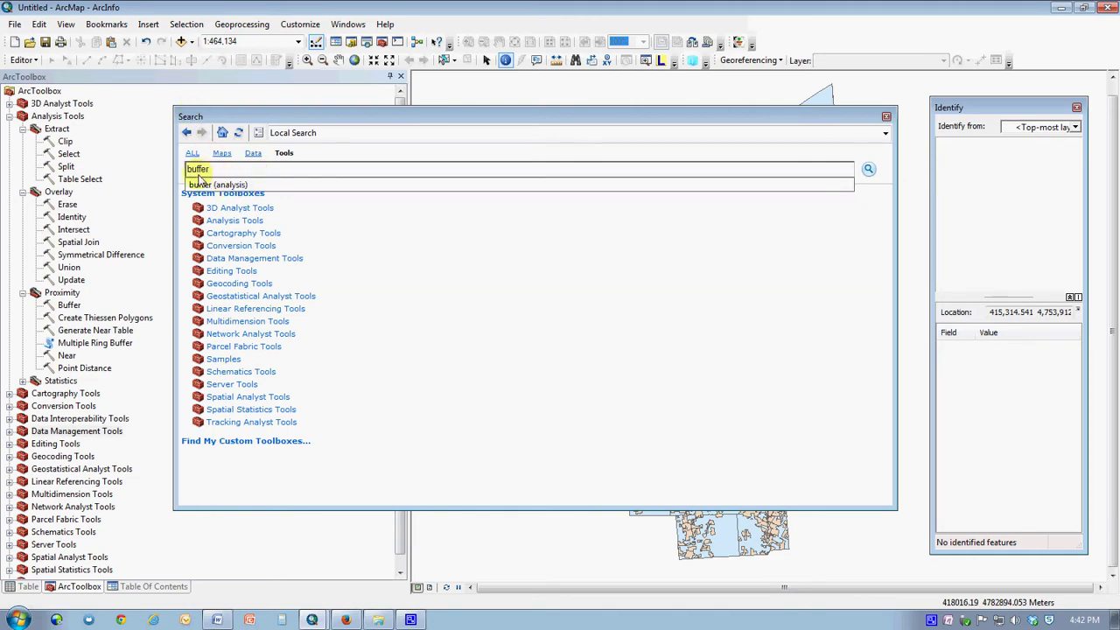
left_click(210, 186)
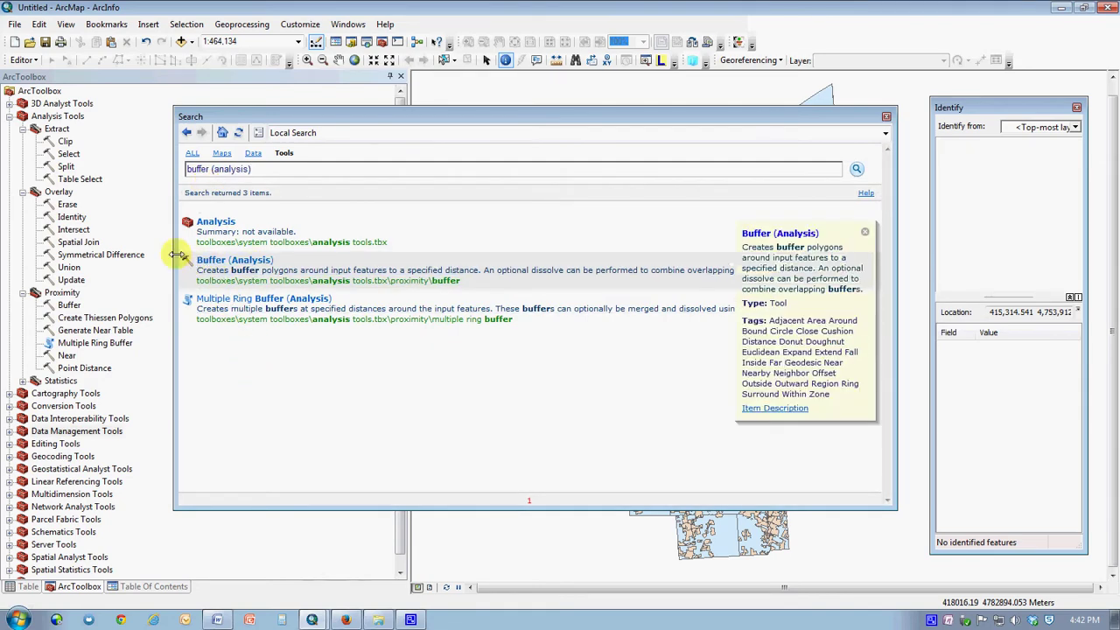
mouse_move(186, 219)
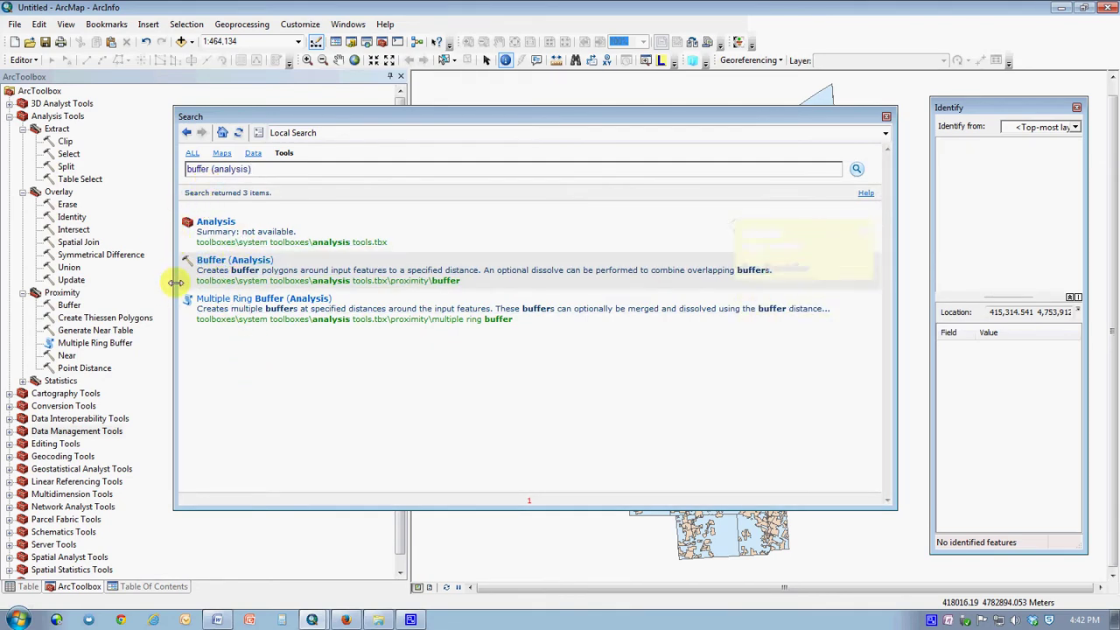
mouse_move(210, 270)
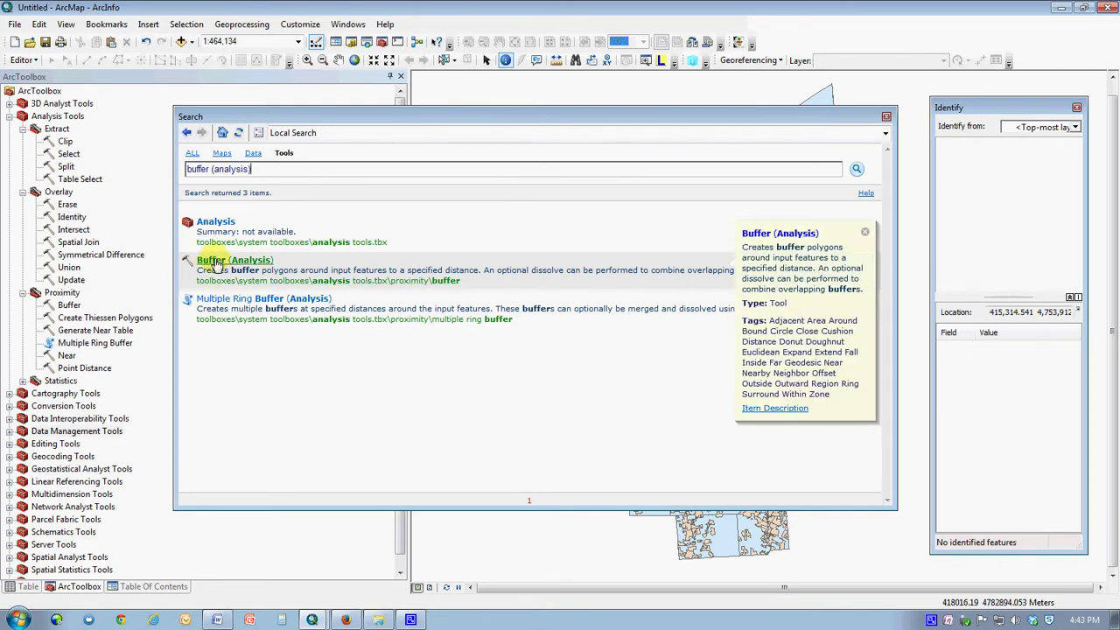
Step: Run Buffer on agONEI2010 with a 200 Meters distance and Dissolve Type ALL
left_click(212, 262)
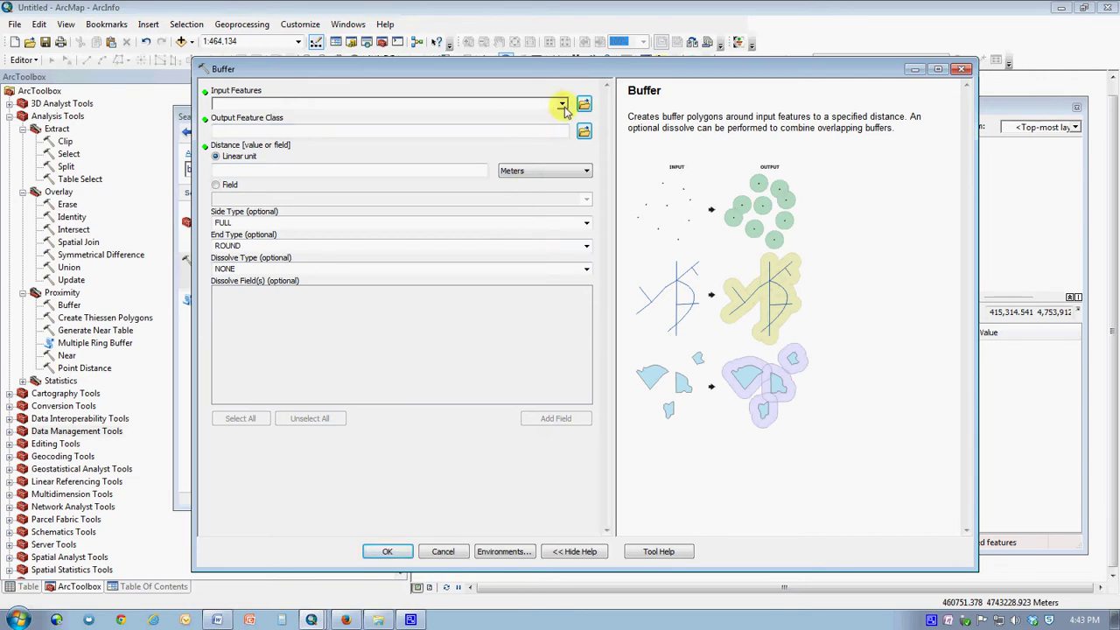
left_click(563, 105)
left_click(563, 105)
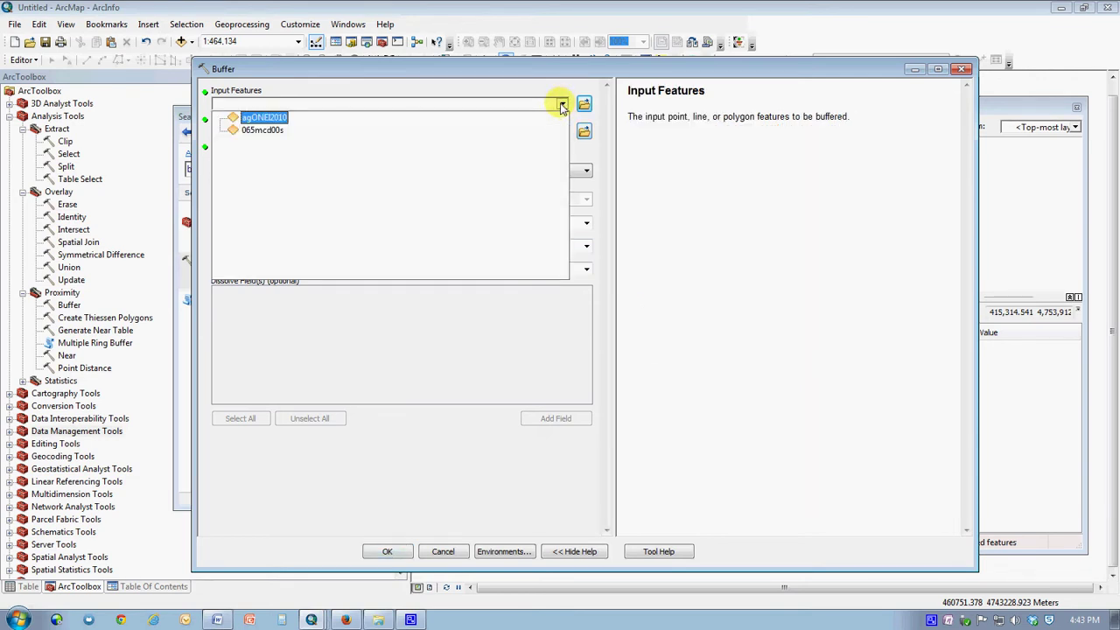
left_click(258, 121)
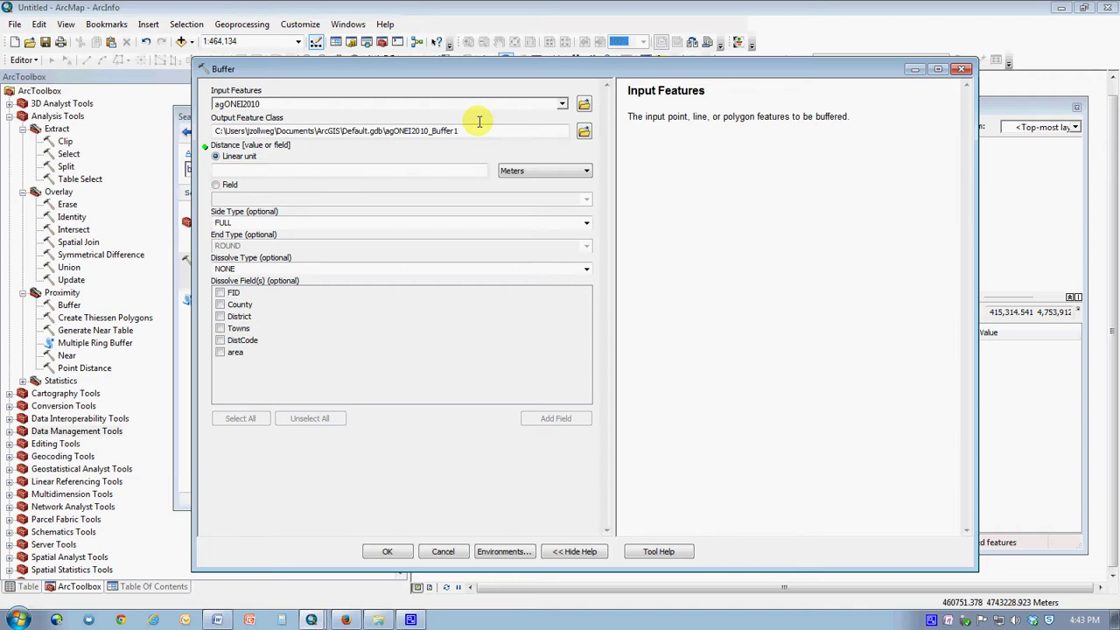
left_click(409, 169)
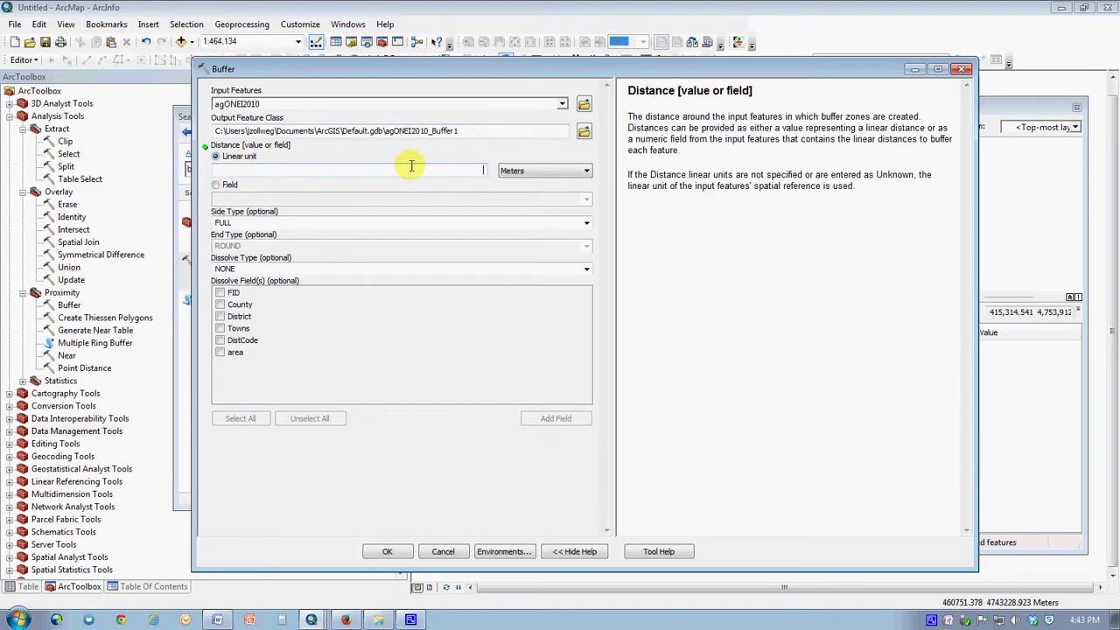
type("200")
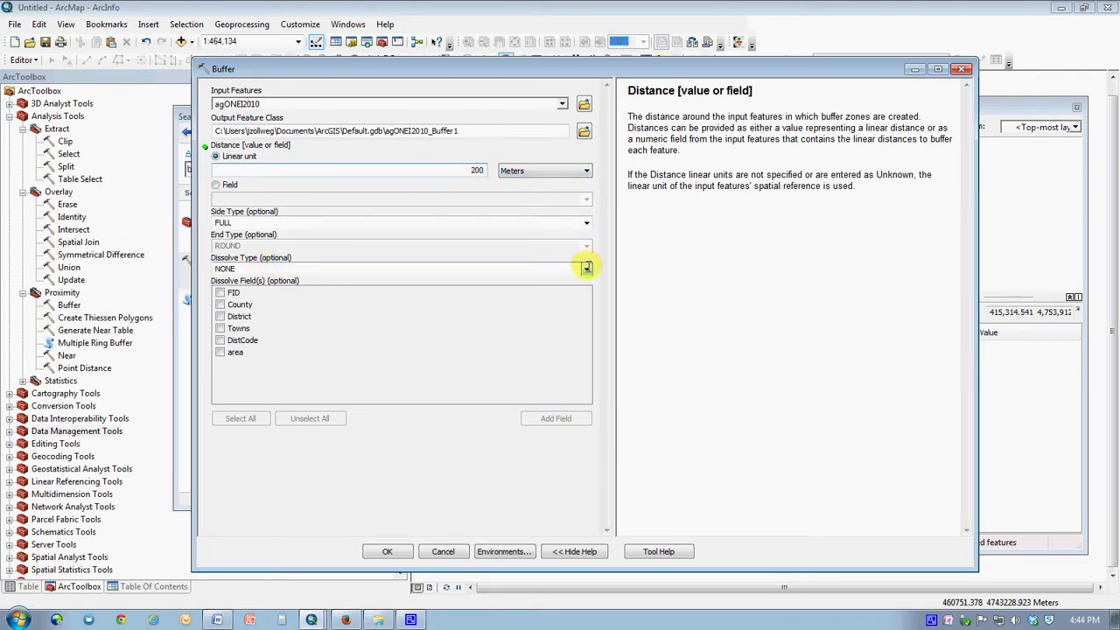
left_click(586, 266)
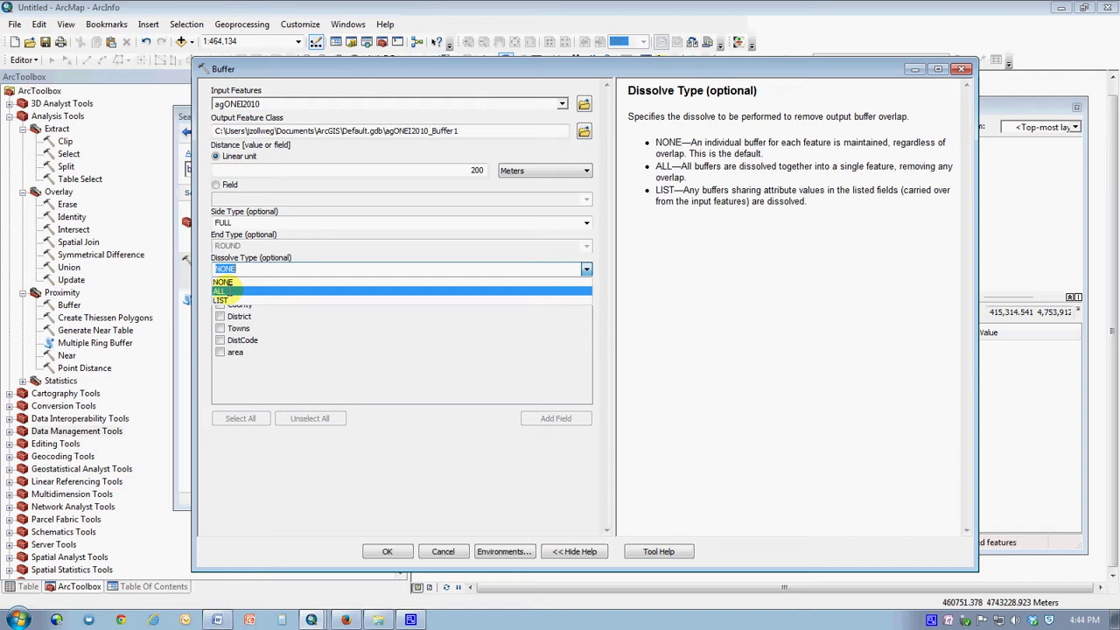
left_click(219, 292)
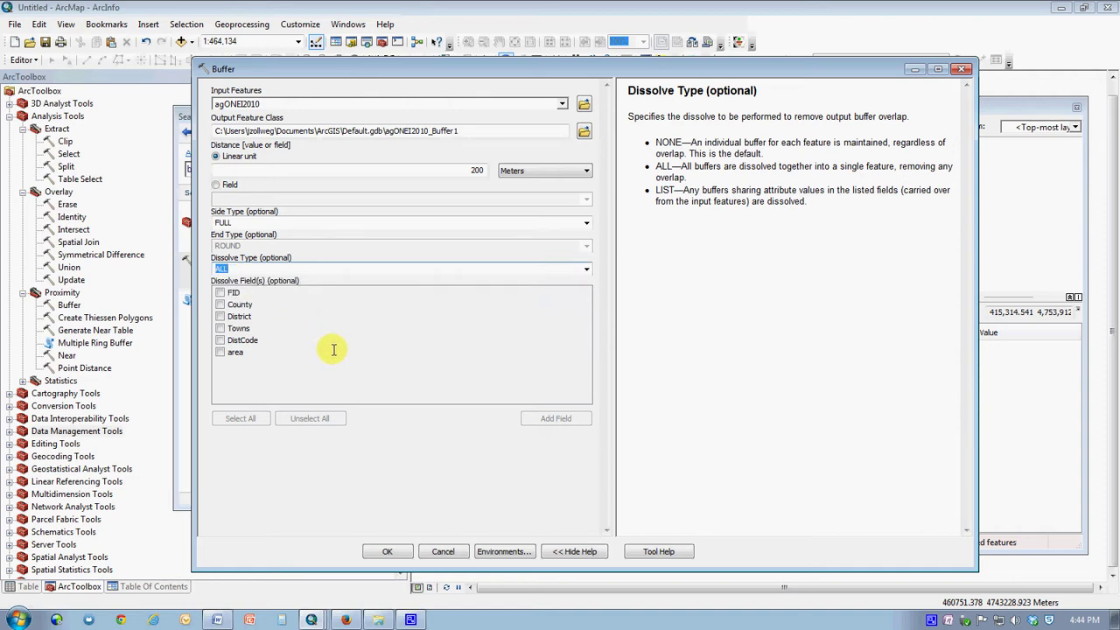
left_click(387, 551)
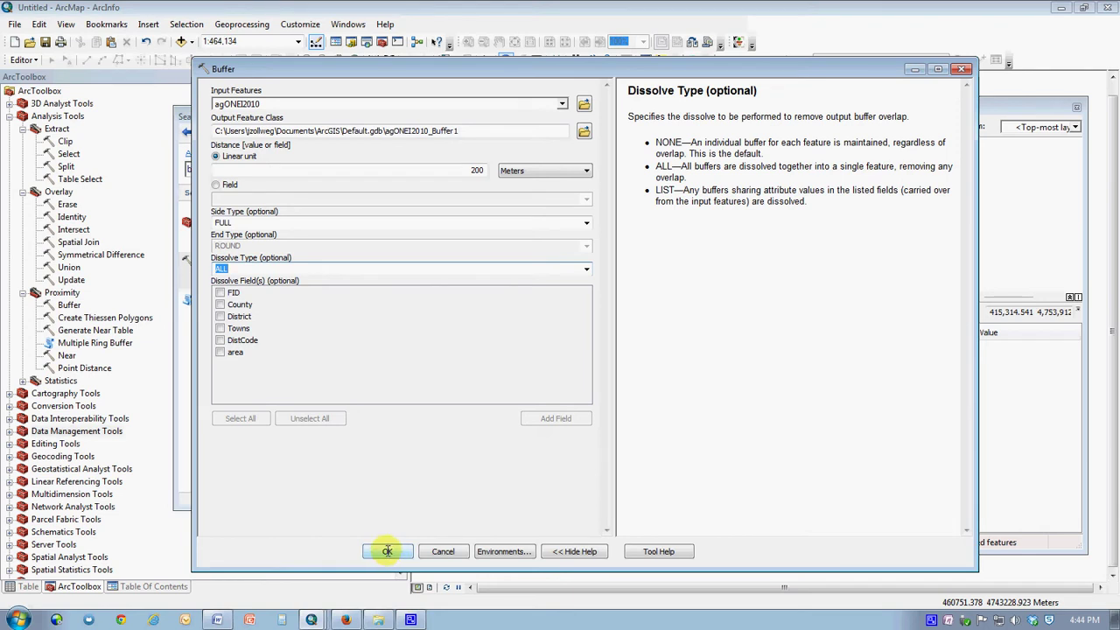
Step: Finish the buffer run, close Search, and drag agONEI2010 above agONEI2010_Buffer1 in the layer list
left_click(388, 551)
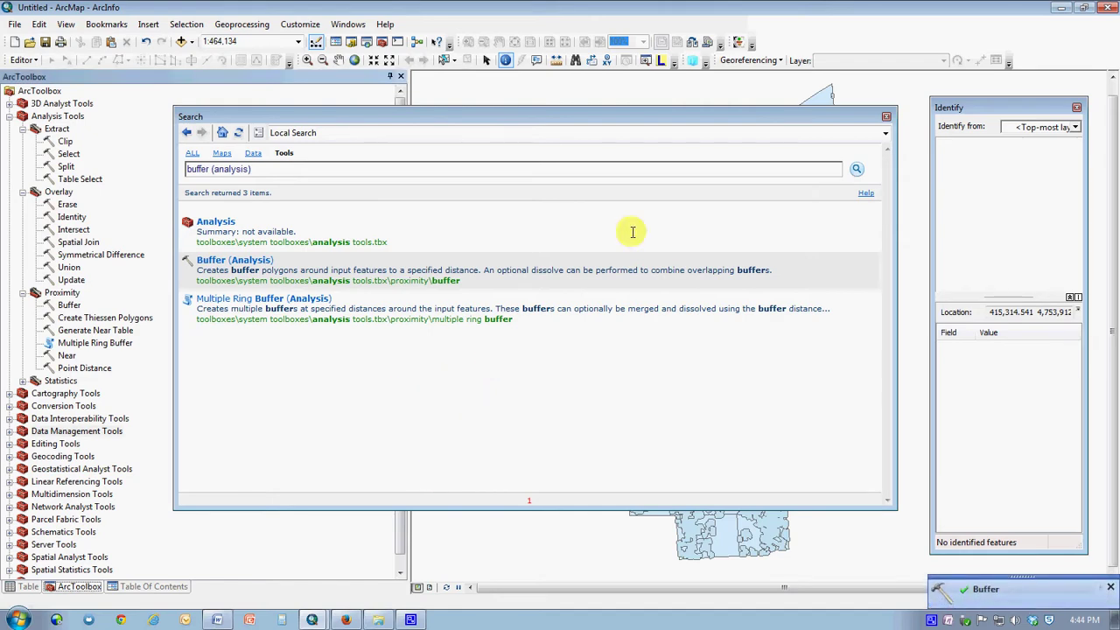
left_click(885, 116)
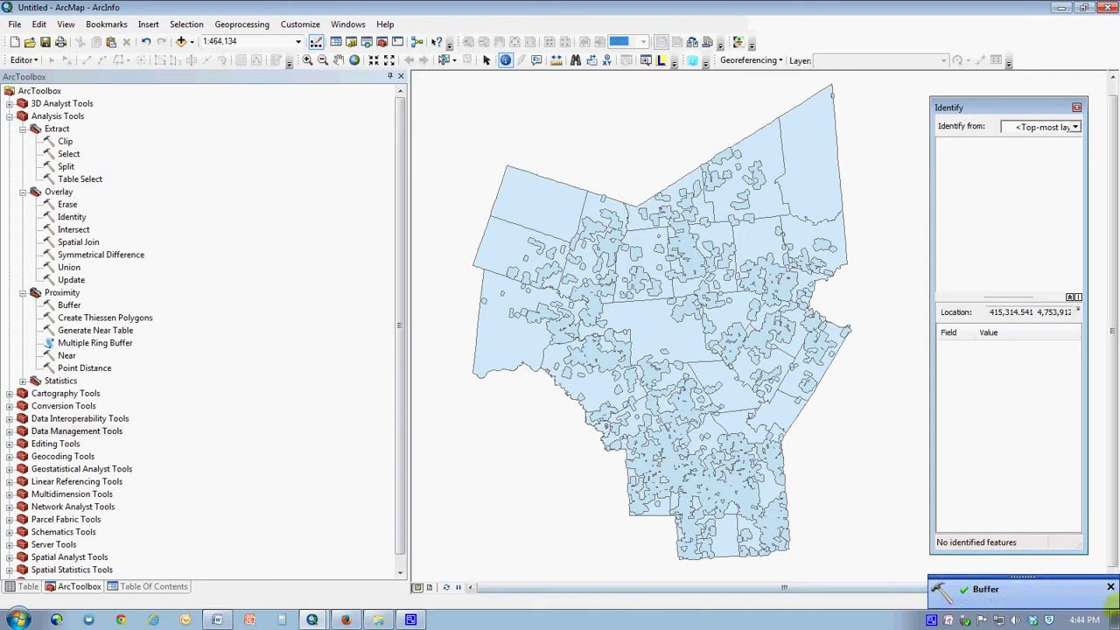
left_click(1110, 587)
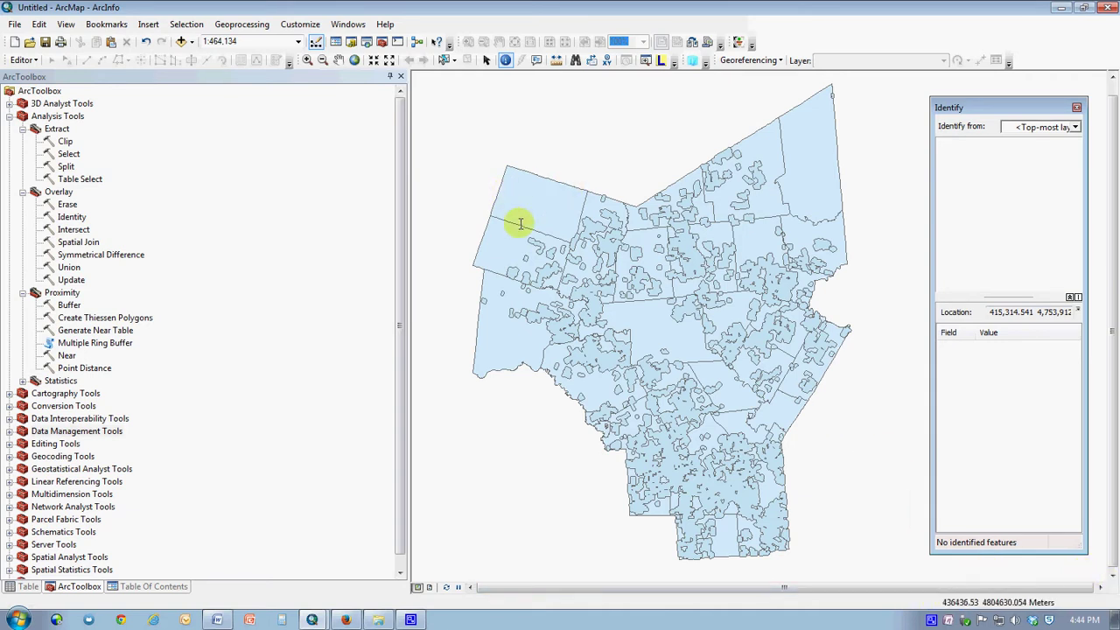
left_click(145, 584)
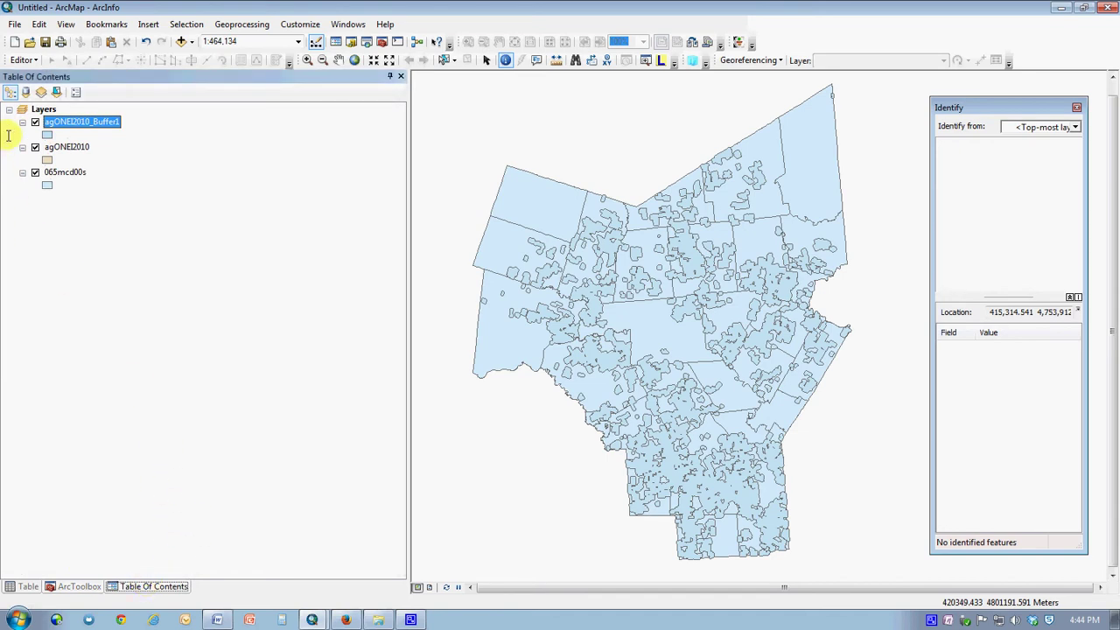
left_click_drag(63, 146, 59, 112)
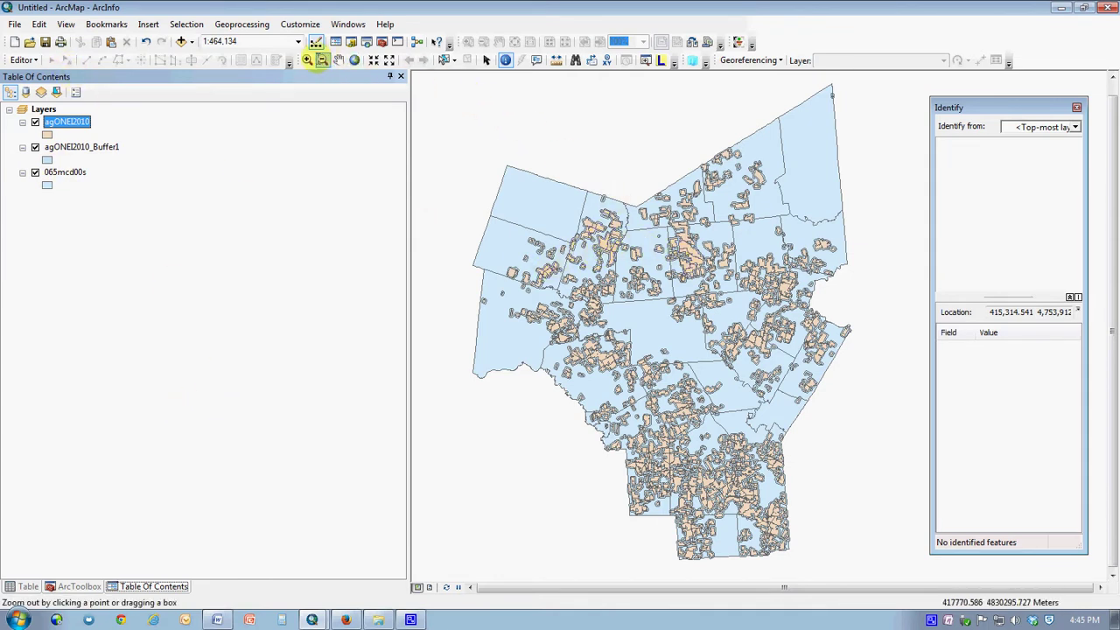
Step: Zoom in on a parcel cluster, enlarge the map area, and switch off agONEI2010_Buffer1
left_click(307, 60)
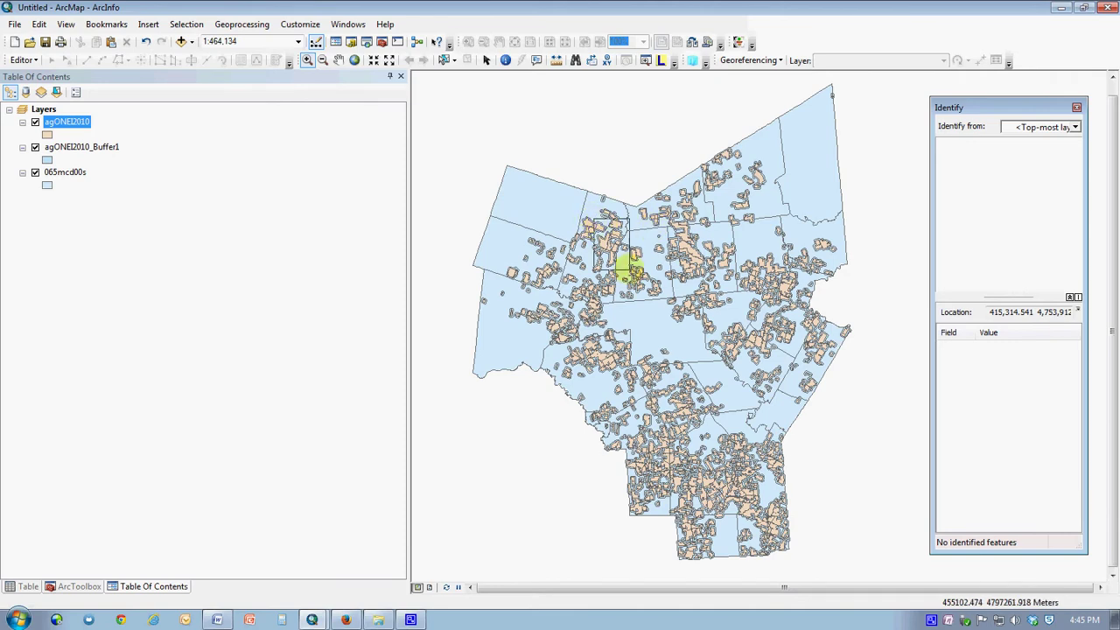
left_click(688, 317)
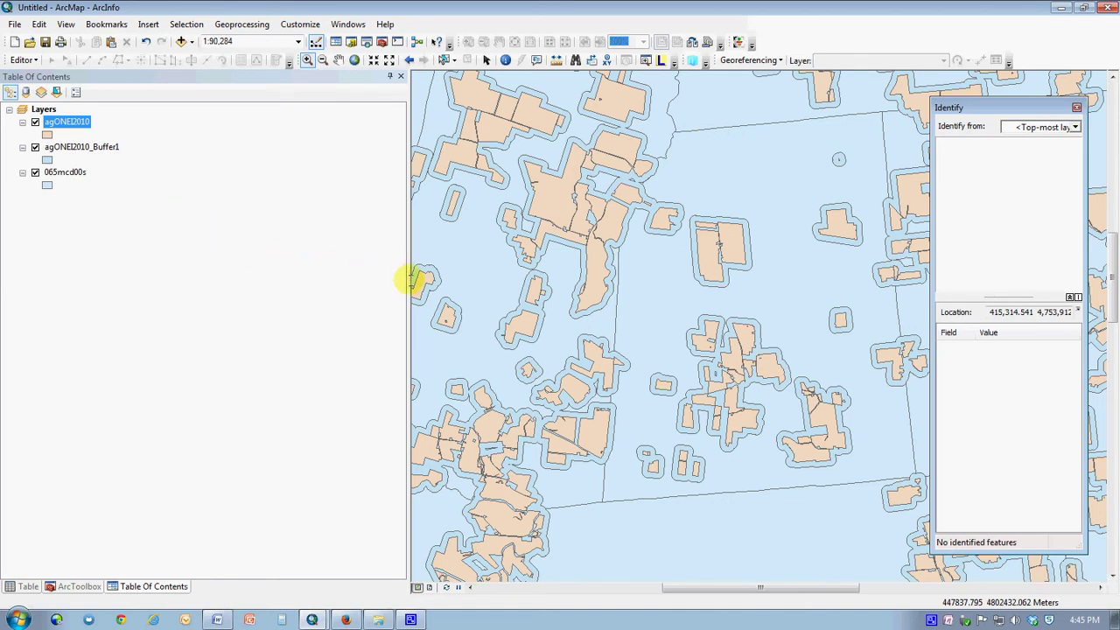
left_click_drag(407, 277, 282, 282)
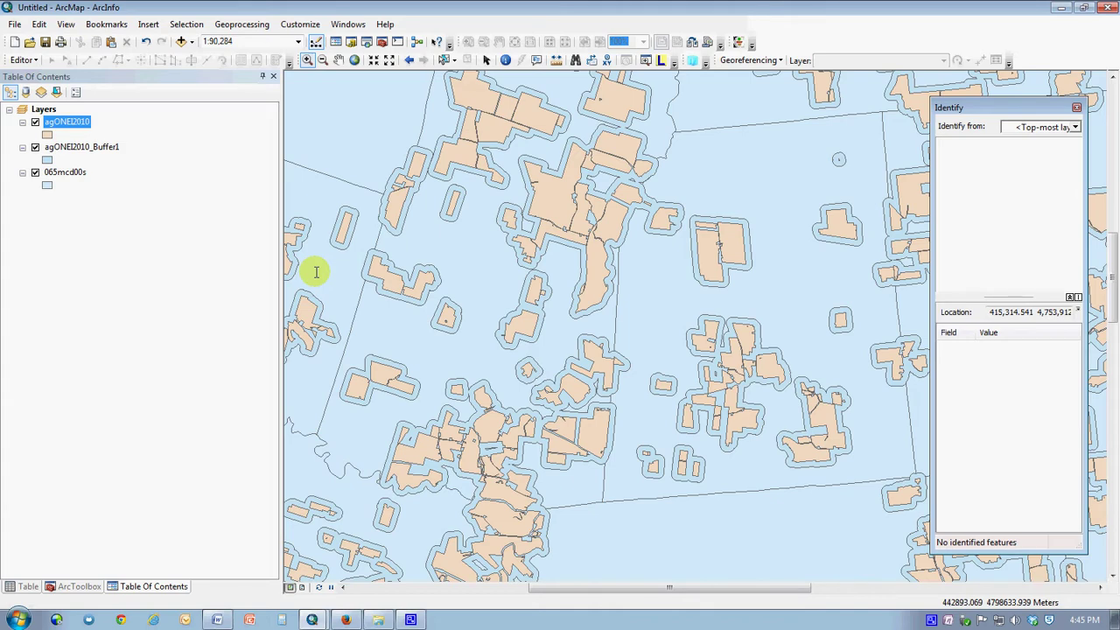
left_click(35, 147)
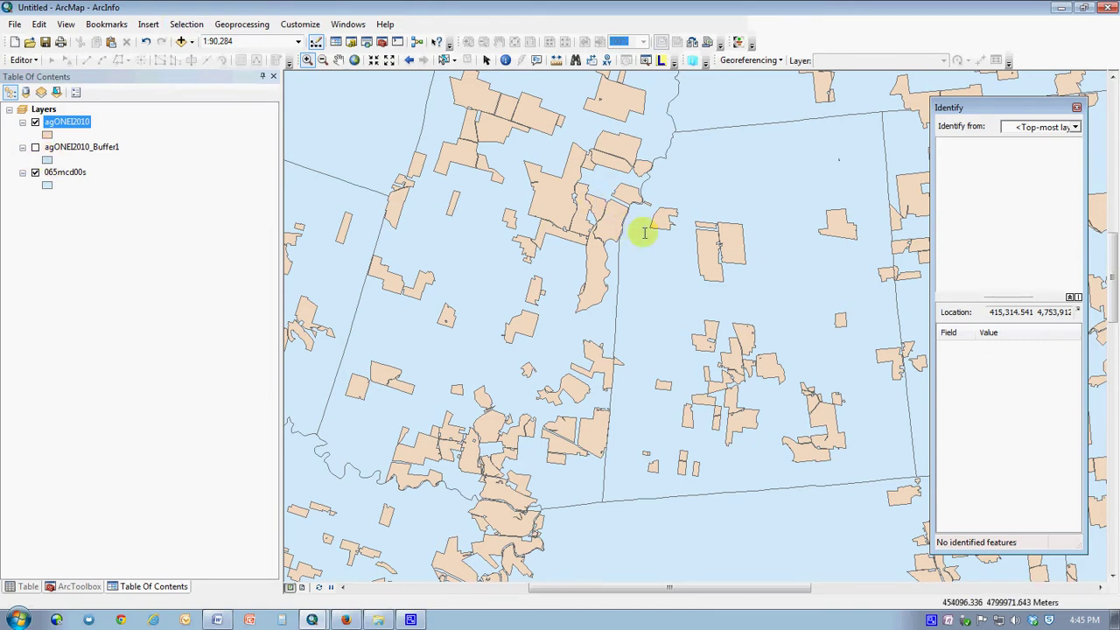
Step: Identify the Lee town polygon in 065mcd00s (FID 11, COUNTY 36065, MCD2000 41762)
left_click(505, 60)
left_click(775, 187)
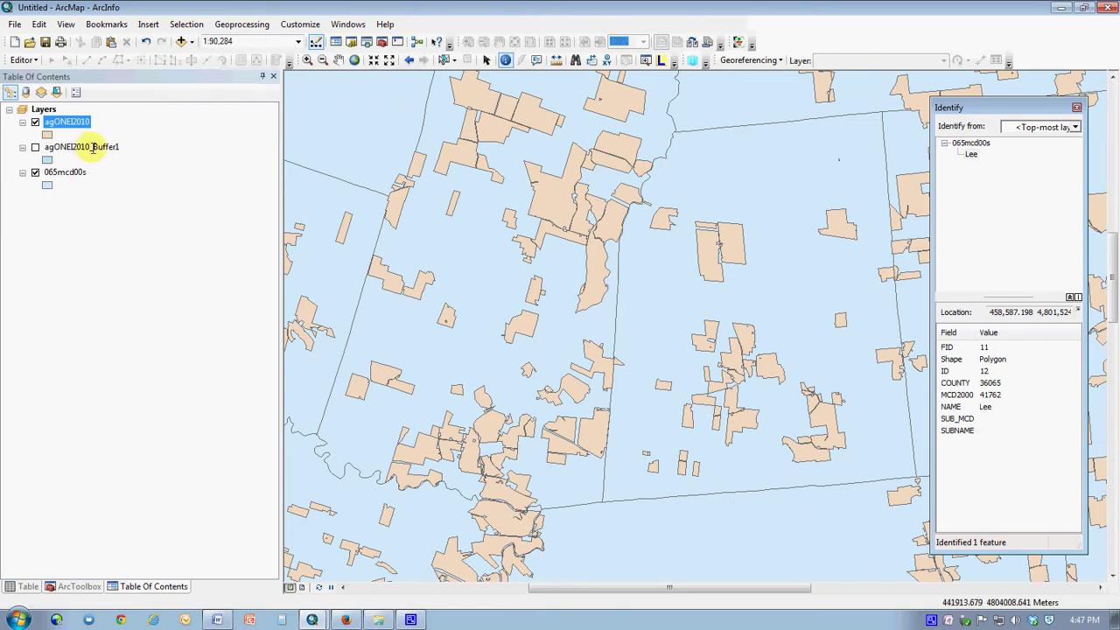
Step: Open the agONEI2010 attribute table of 1305 records, widen it, and select the first row
right_click(75, 120)
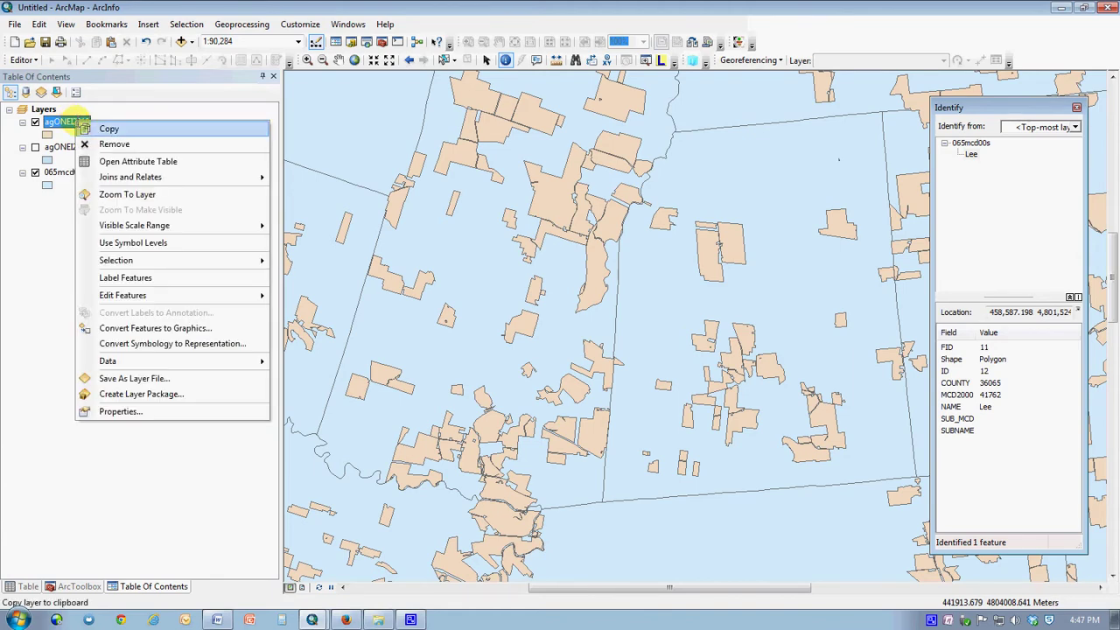
left_click(135, 156)
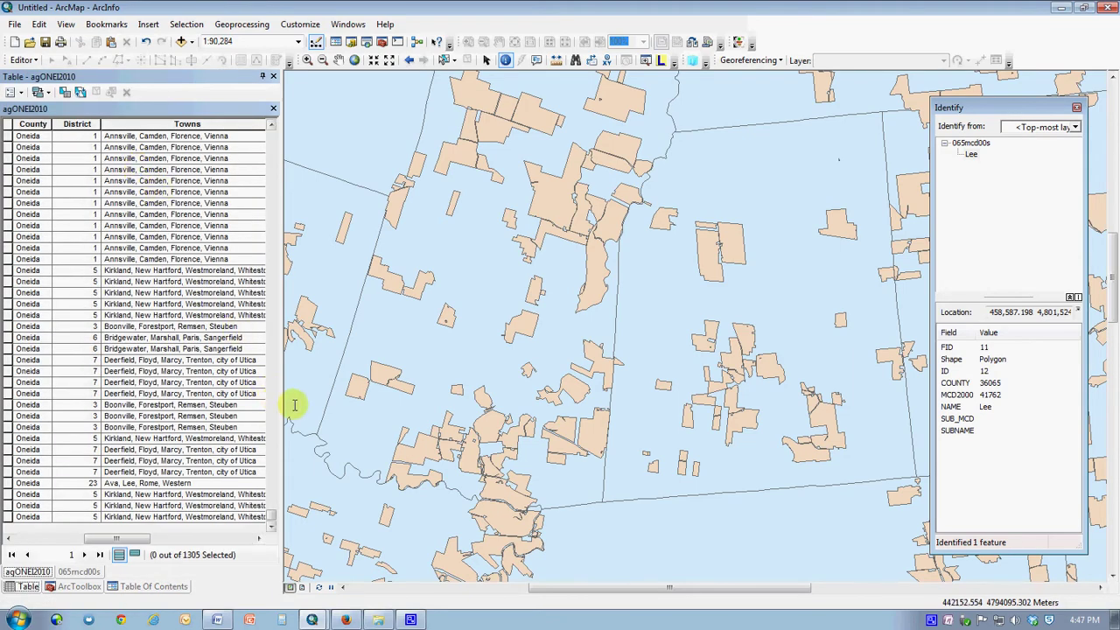
left_click_drag(283, 399, 331, 385)
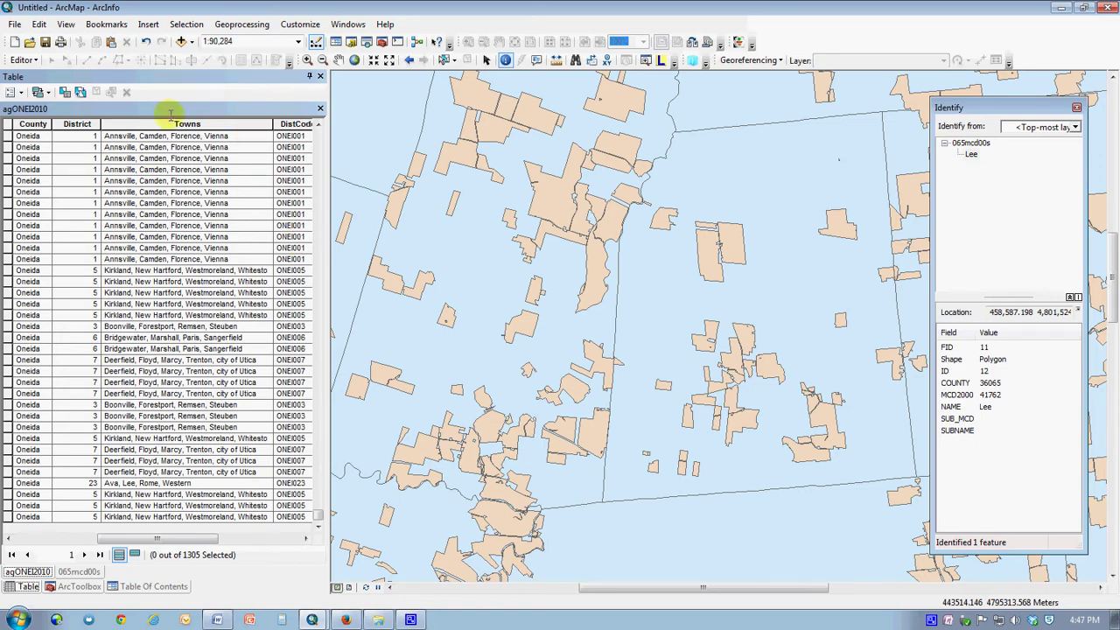
left_click(9, 136)
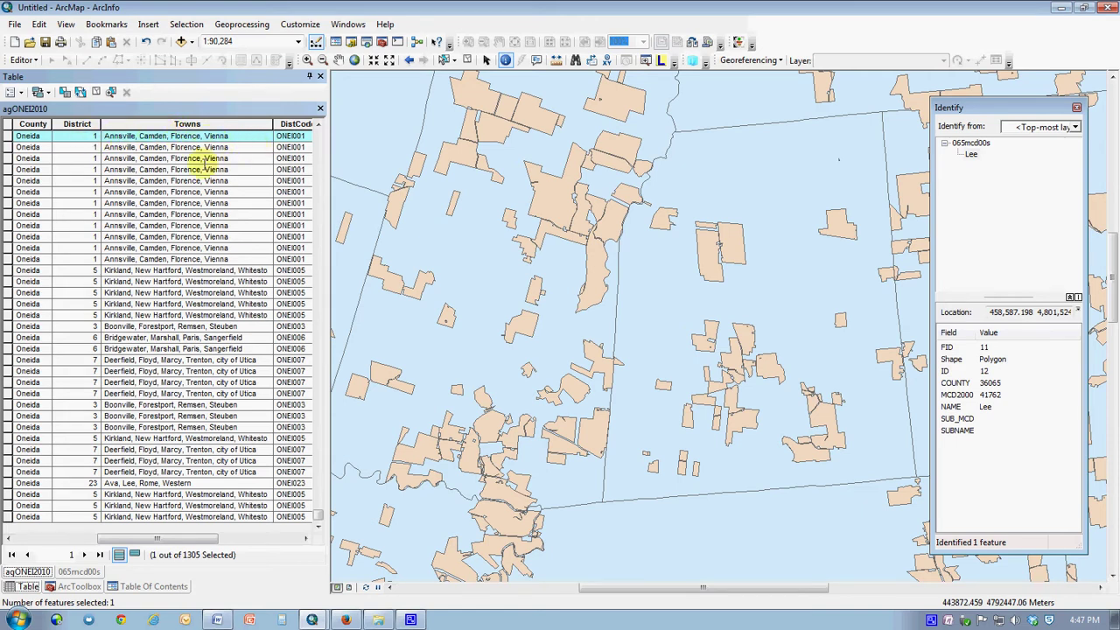
Step: Clear the row selection and search the tools for 'near', choosing near (analysis)
left_click(9, 124)
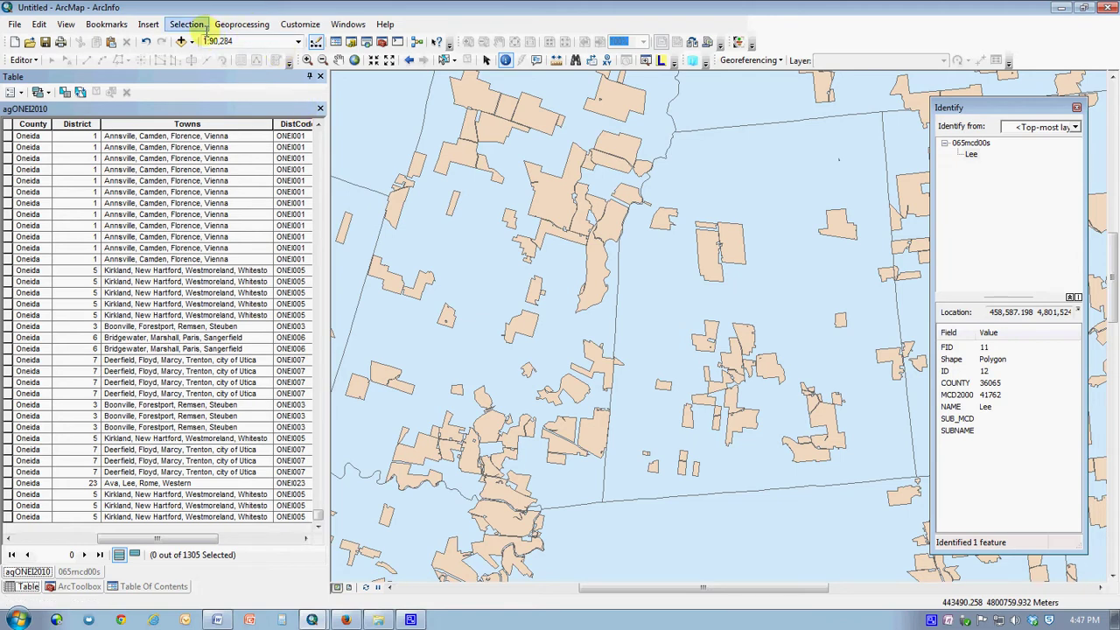
left_click(238, 23)
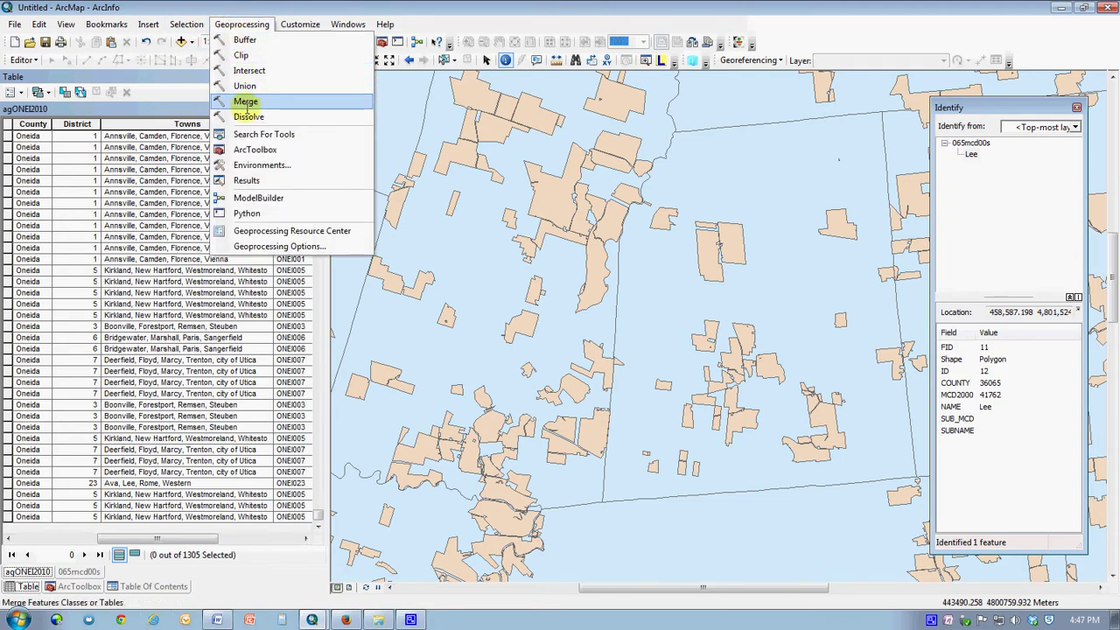
left_click(254, 134)
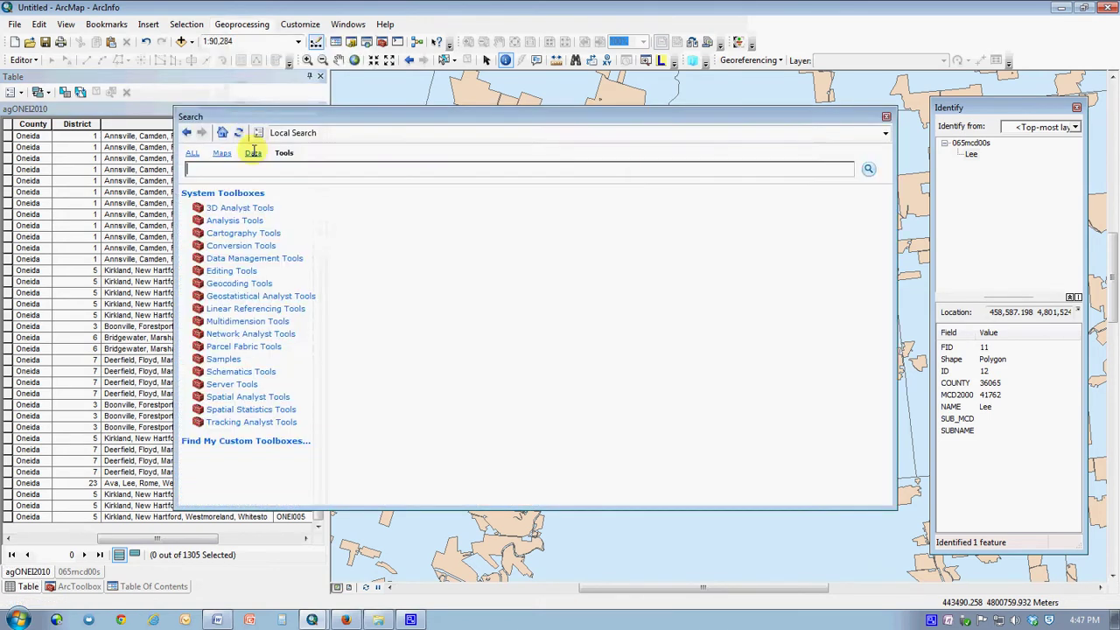
type("n")
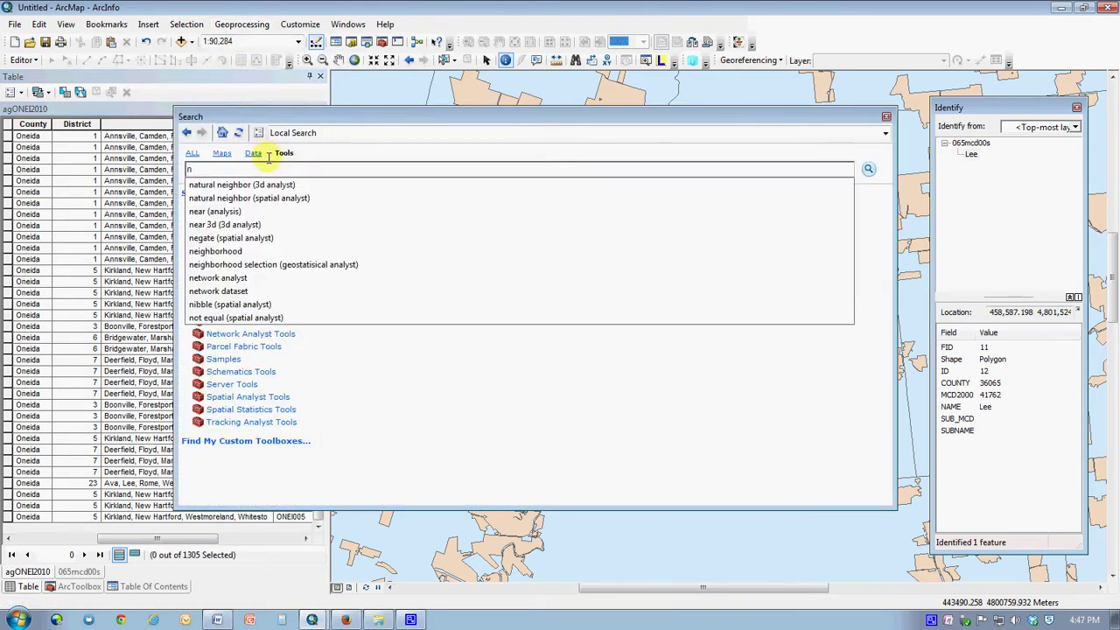
type("ear")
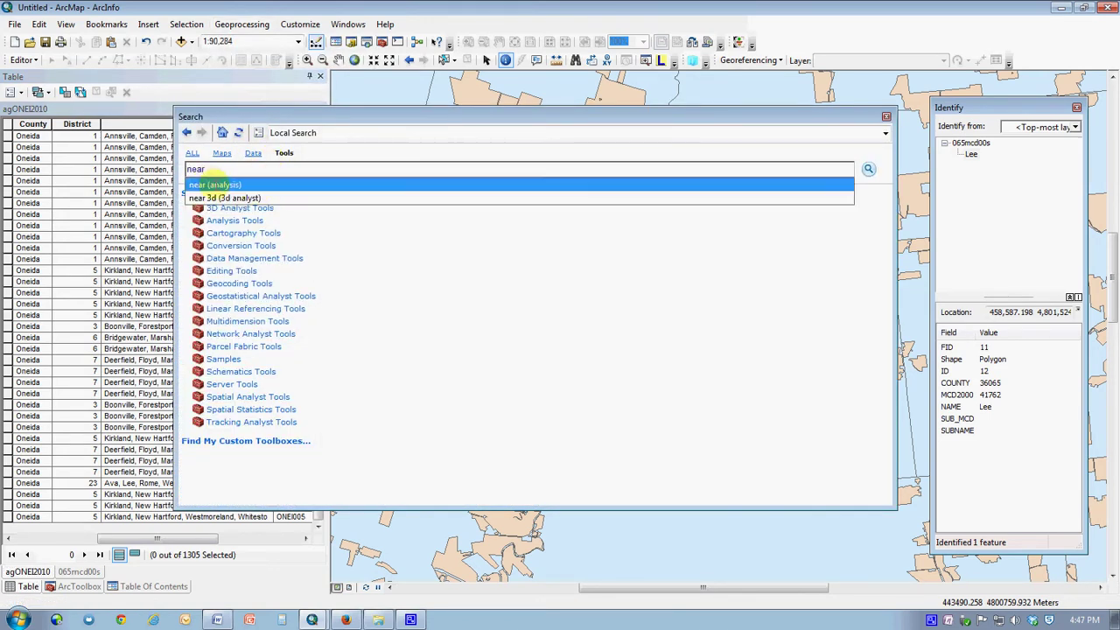
left_click(214, 184)
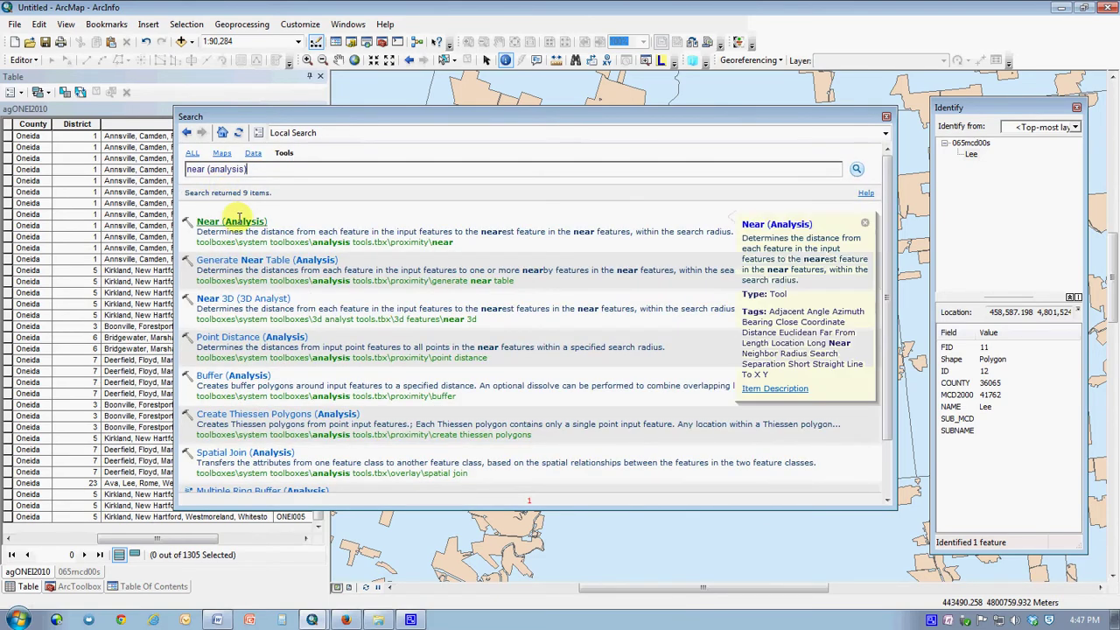
Step: Run Near with agONEI2010 as input features and 065mcd00s as near features
left_click(234, 217)
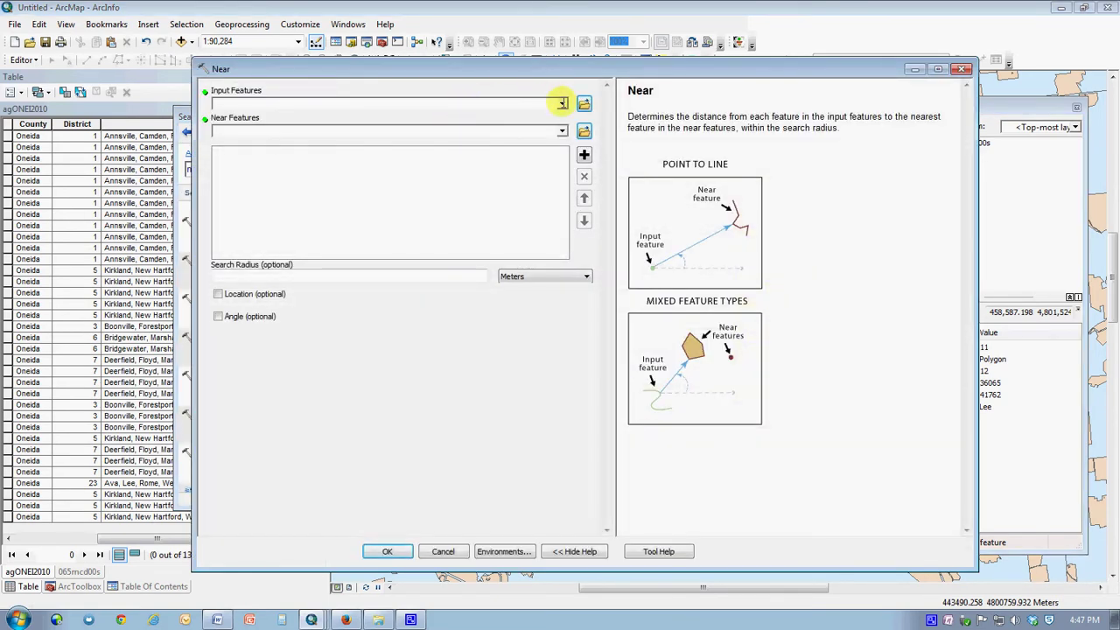
left_click(560, 103)
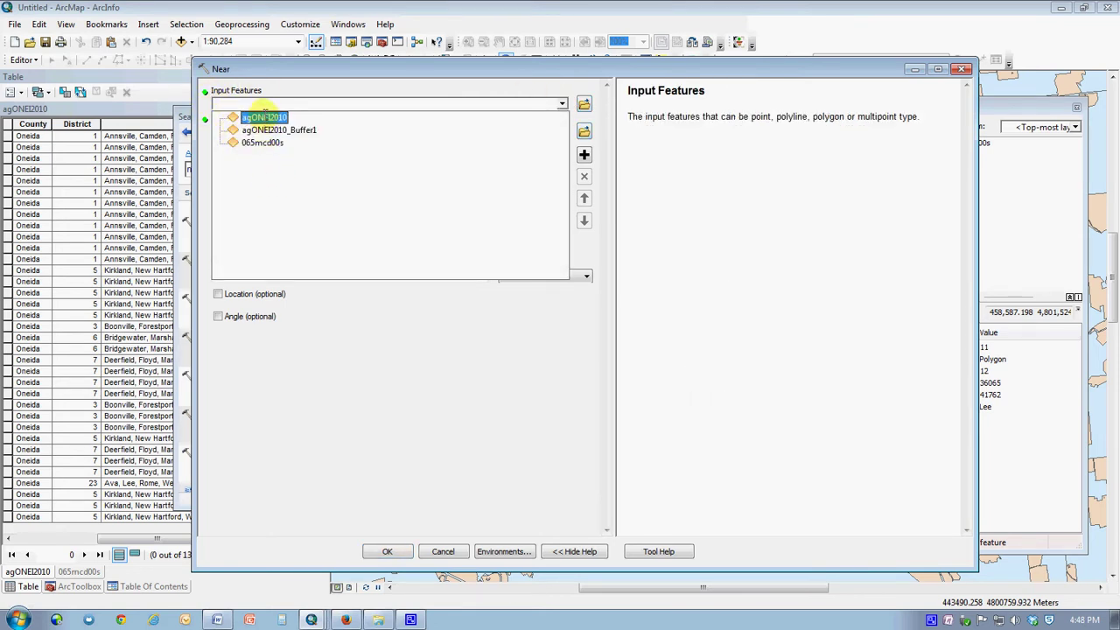
left_click(263, 116)
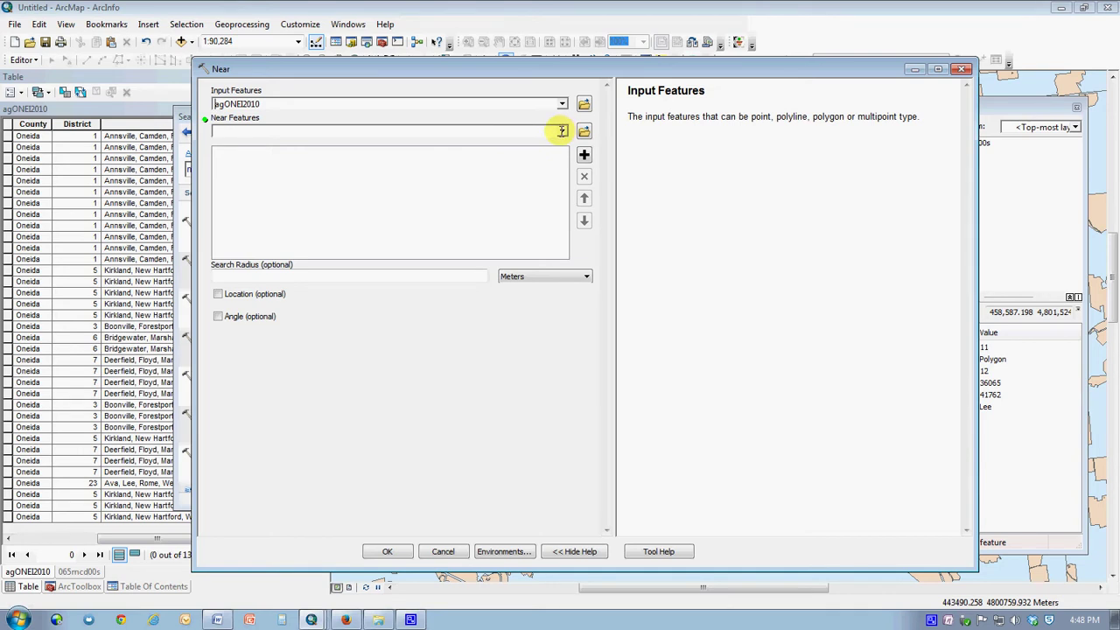
left_click(561, 130)
left_click(289, 171)
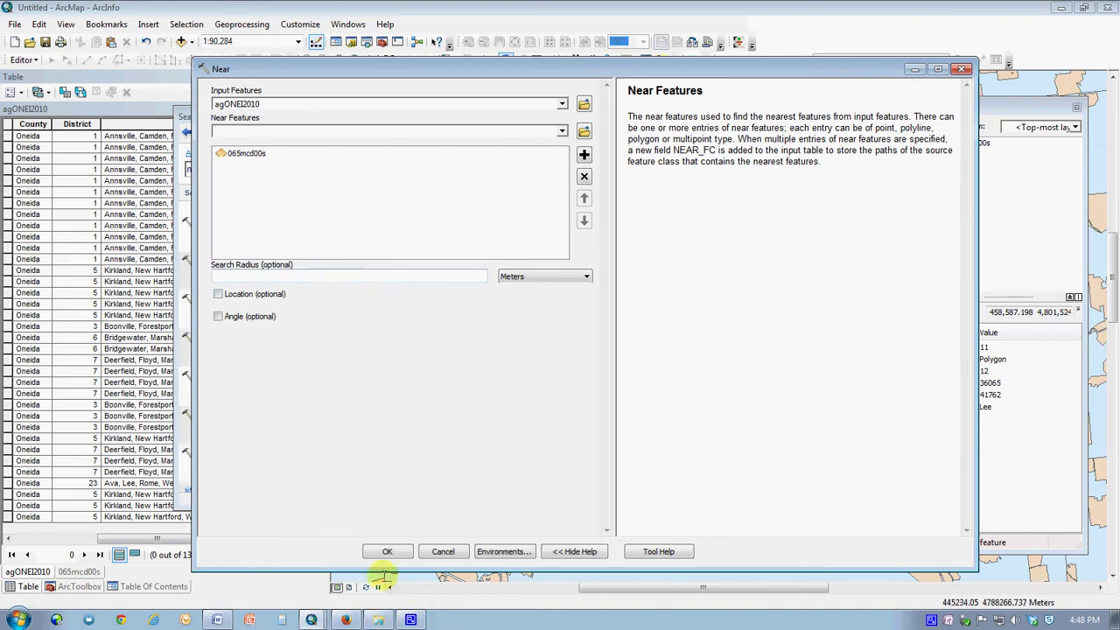
left_click(382, 550)
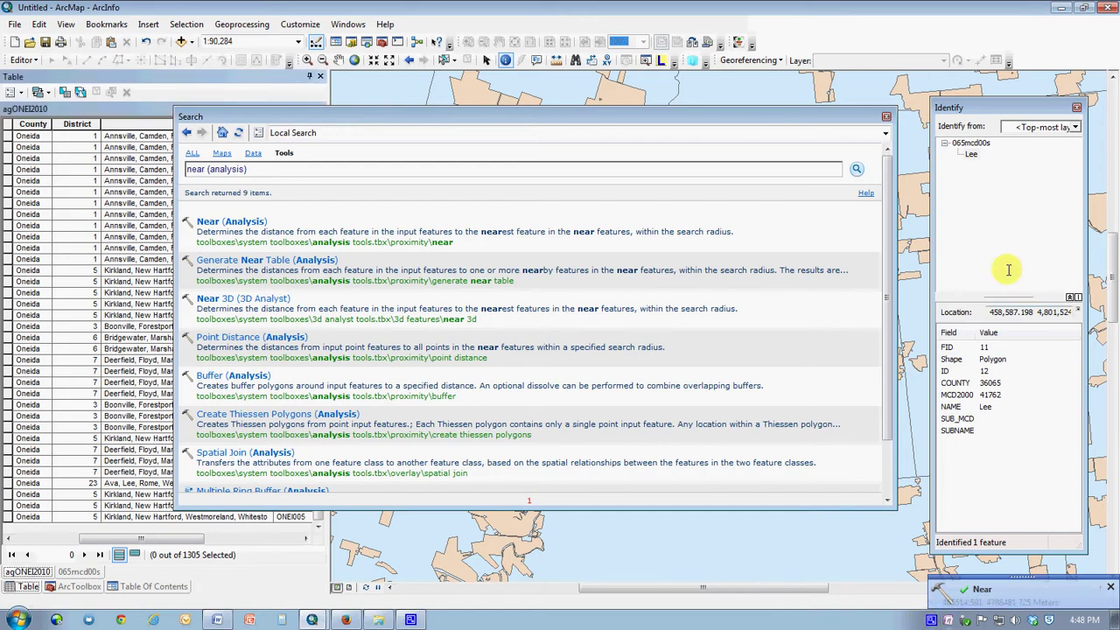
Step: Close Search, scroll the table to NEAR_FID and NEAR_DIST, and select the record with area 554153
left_click(886, 116)
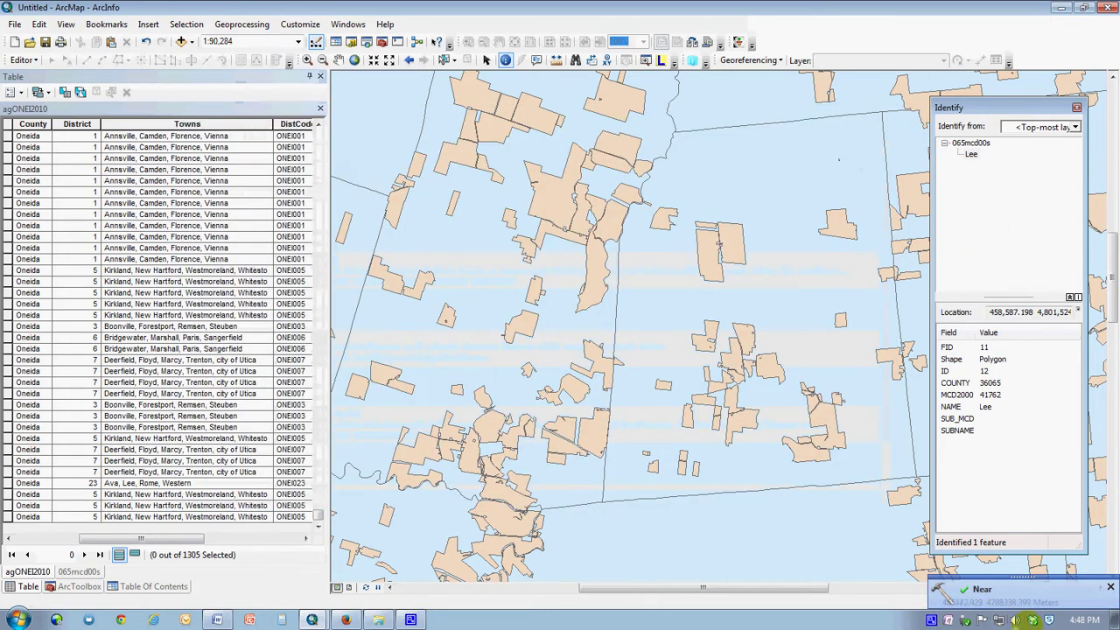
left_click_drag(127, 537, 225, 537)
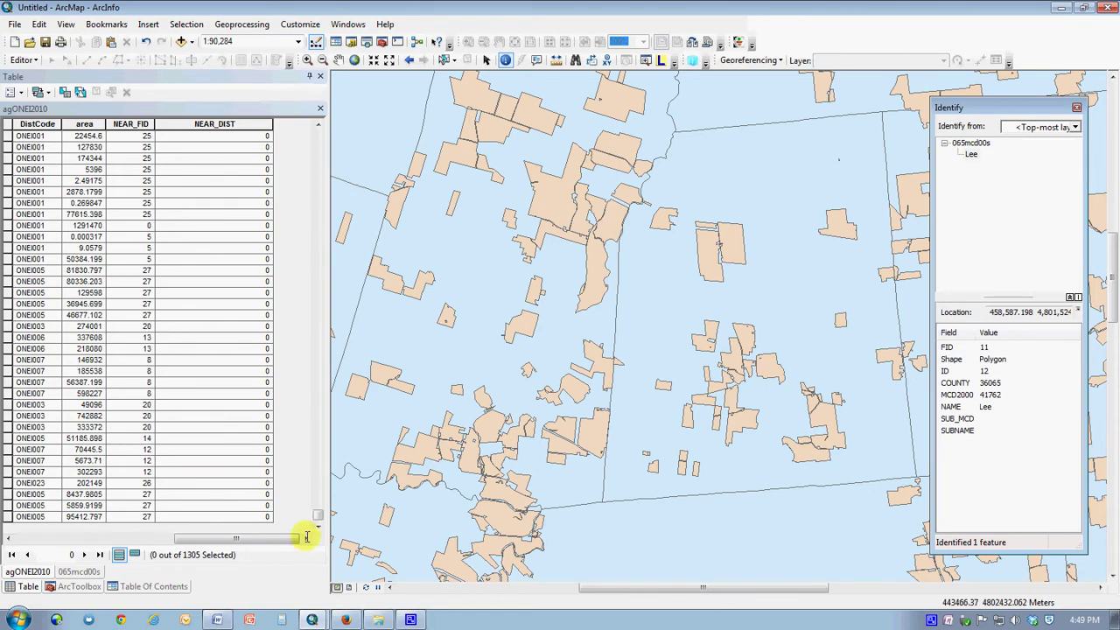
left_click_drag(316, 514, 317, 262)
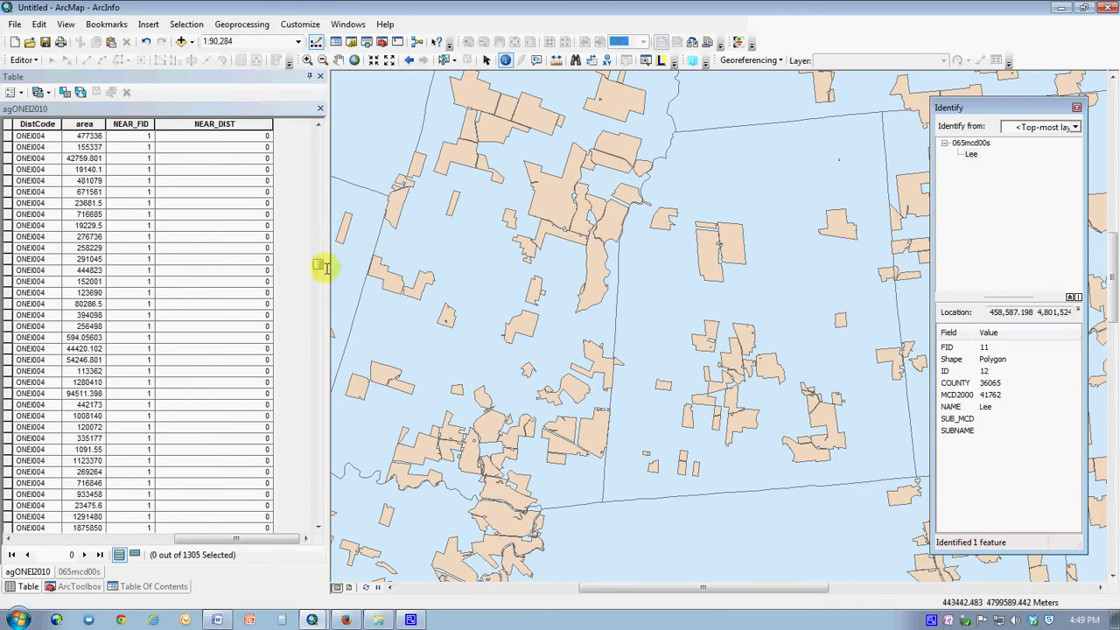
left_click_drag(318, 264, 312, 300)
left_click(9, 259)
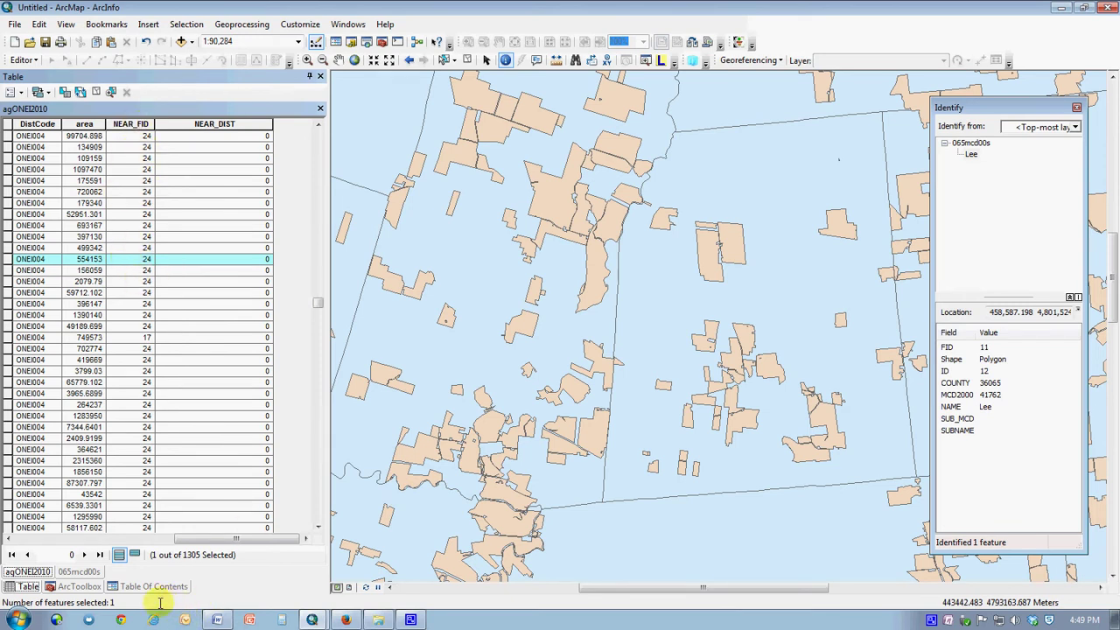
left_click(136, 588)
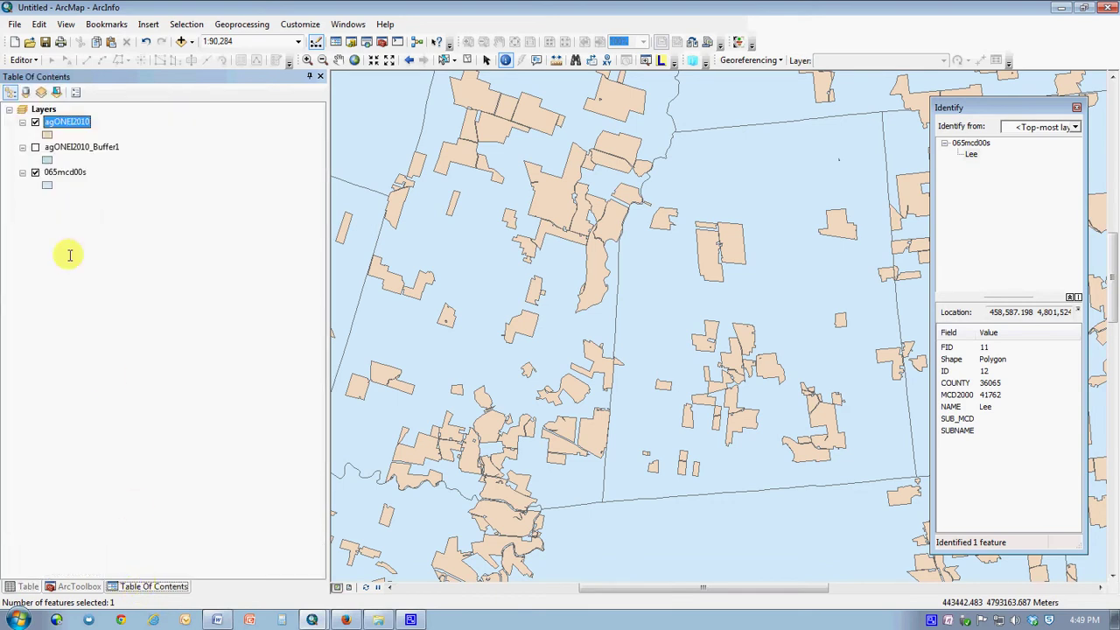
left_click(65, 170)
right_click(64, 168)
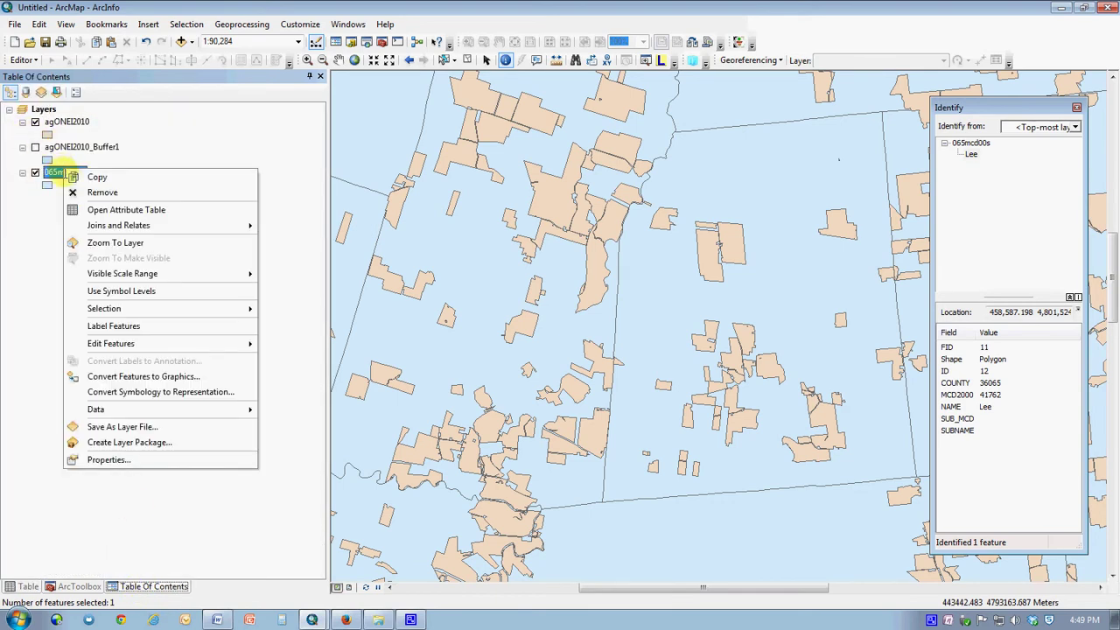
left_click(98, 209)
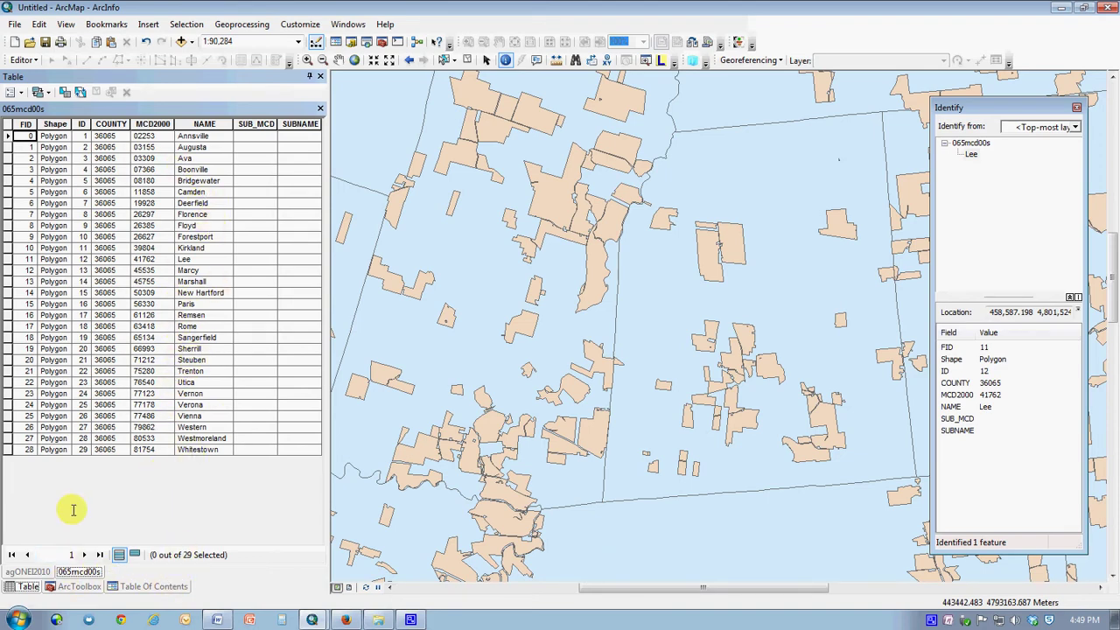
left_click(144, 586)
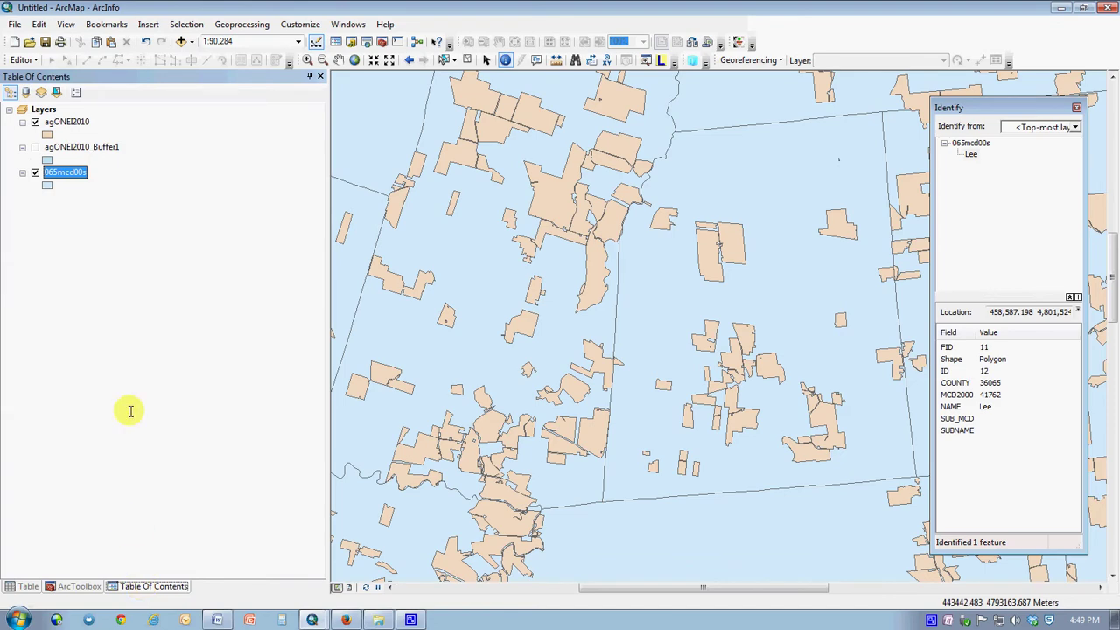
left_click(81, 122)
right_click(79, 124)
left_click(109, 164)
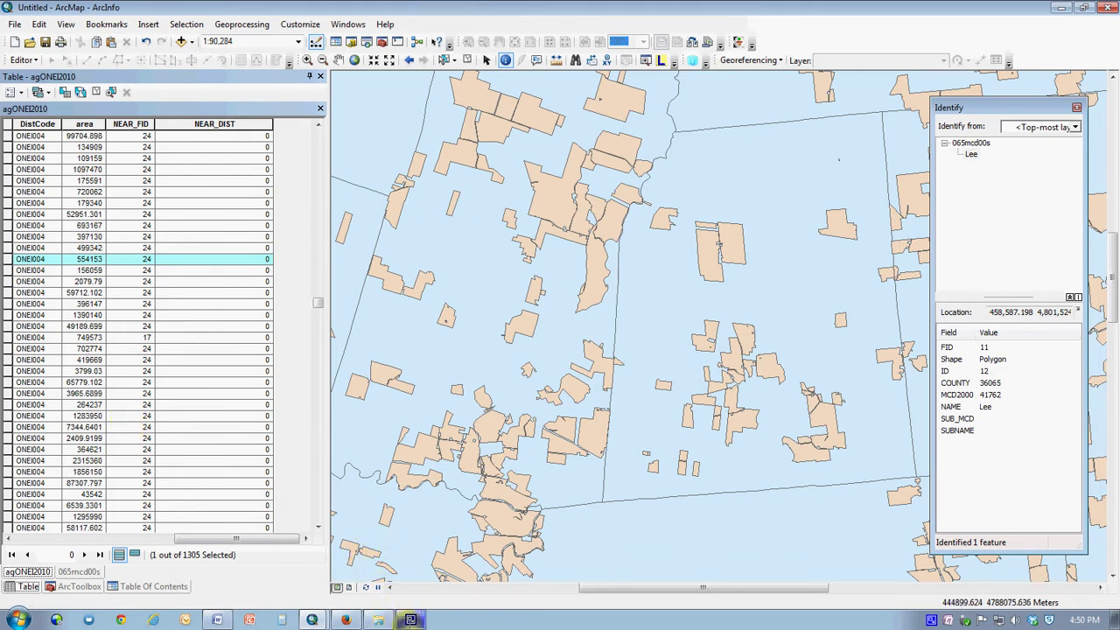
mouse_move(310, 619)
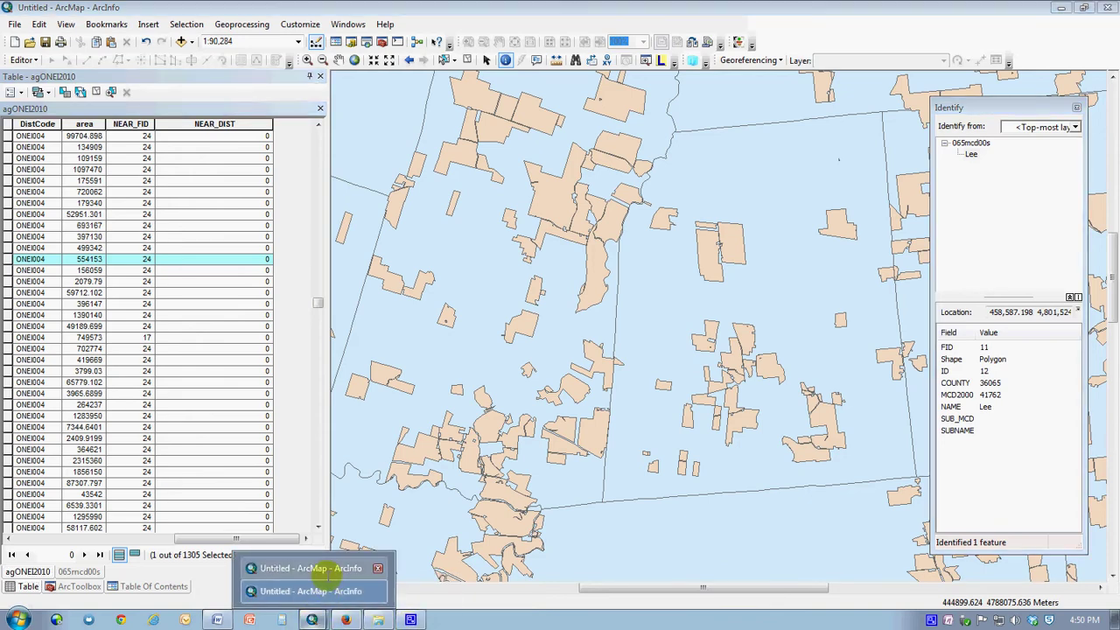
Step: Switch to the parma houses and FloodZones map and zoom in on the river and nearby streets
left_click(315, 568)
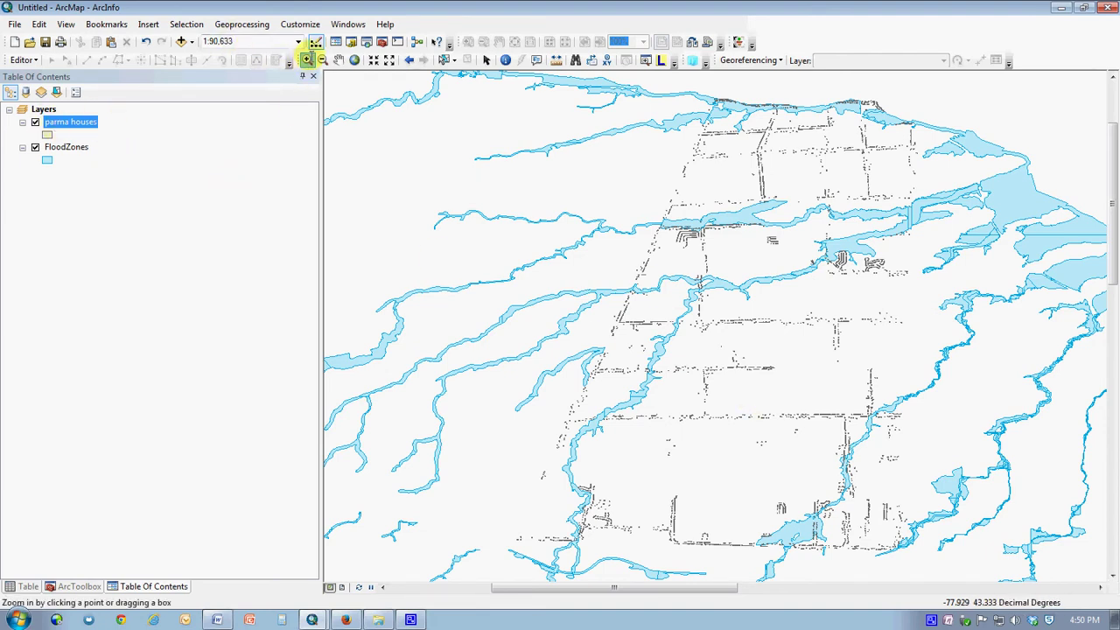
left_click(307, 60)
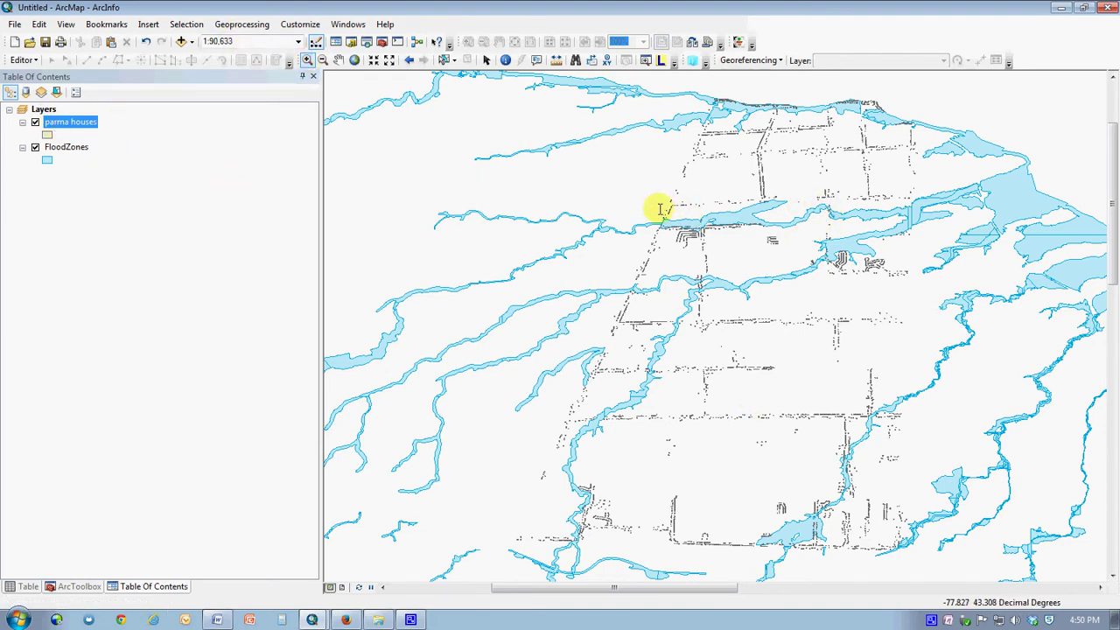
left_click_drag(662, 208, 760, 271)
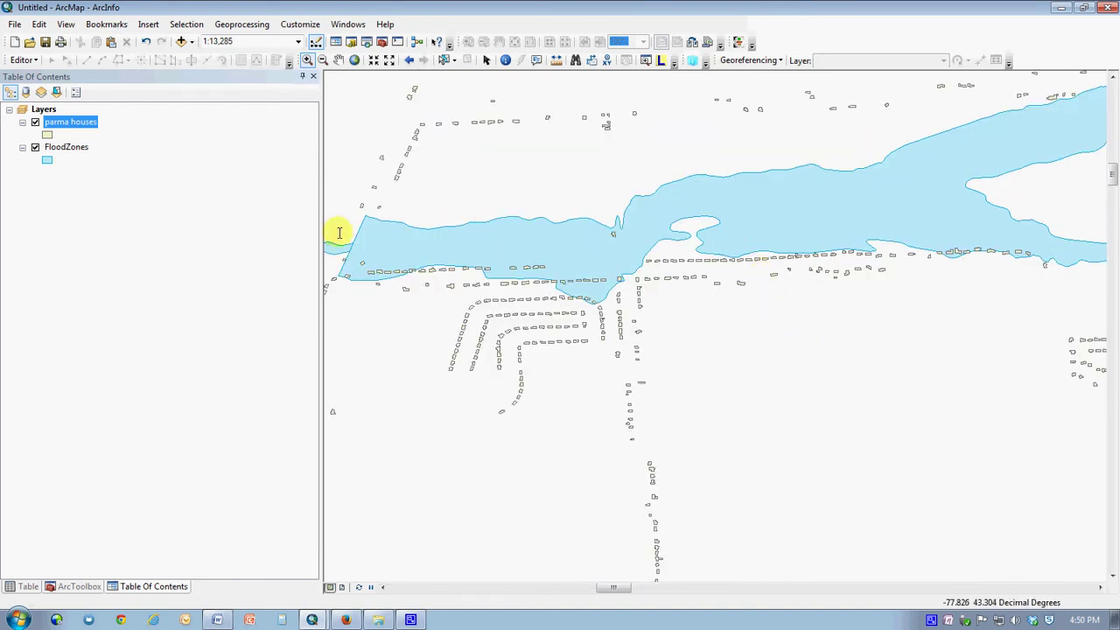
left_click_drag(395, 208, 690, 433)
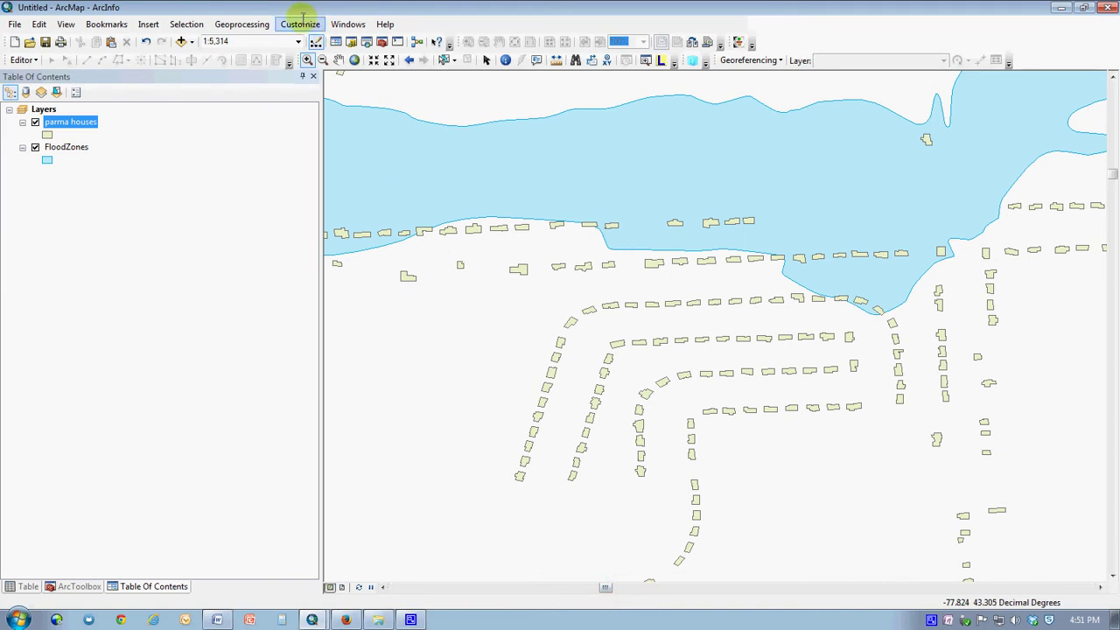
Step: Search the geoprocessing tools for 'near' and open the Near tool
left_click(242, 24)
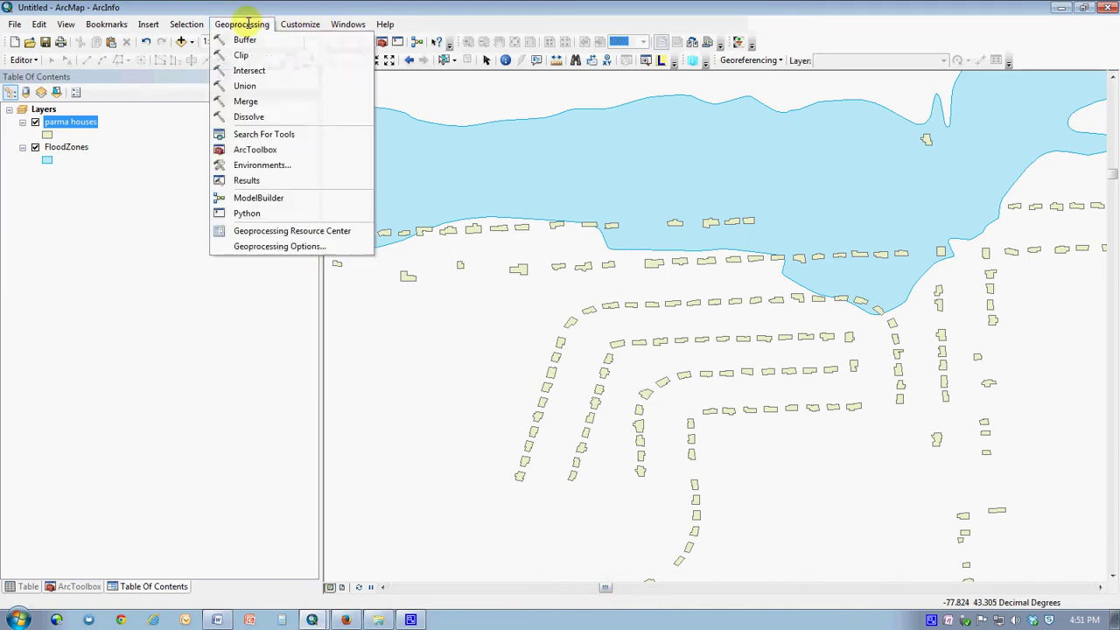
left_click(257, 132)
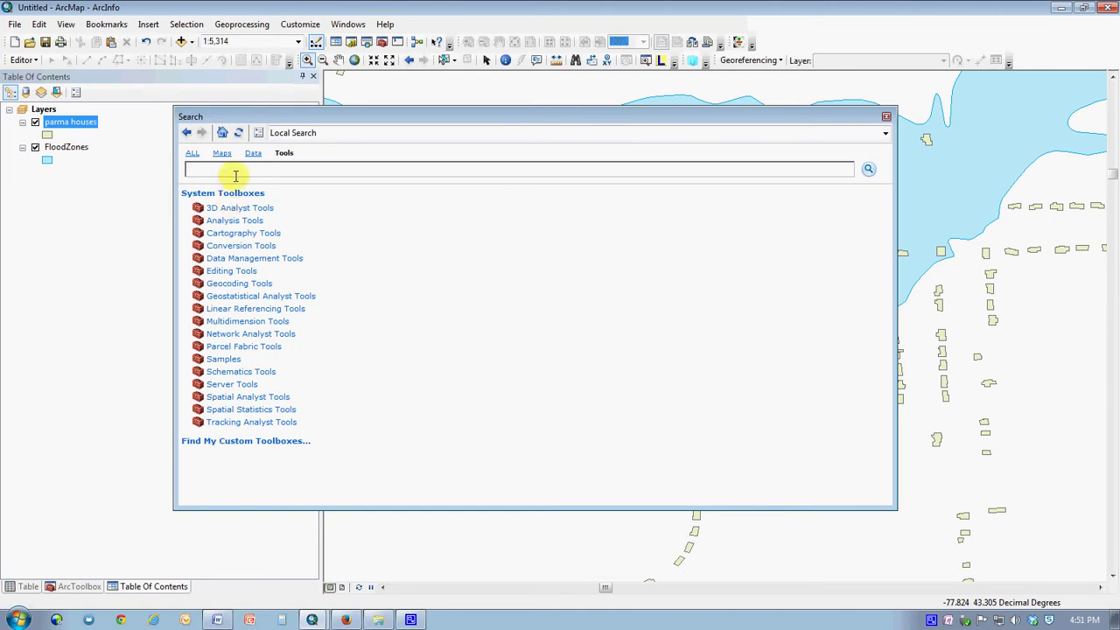
type("near")
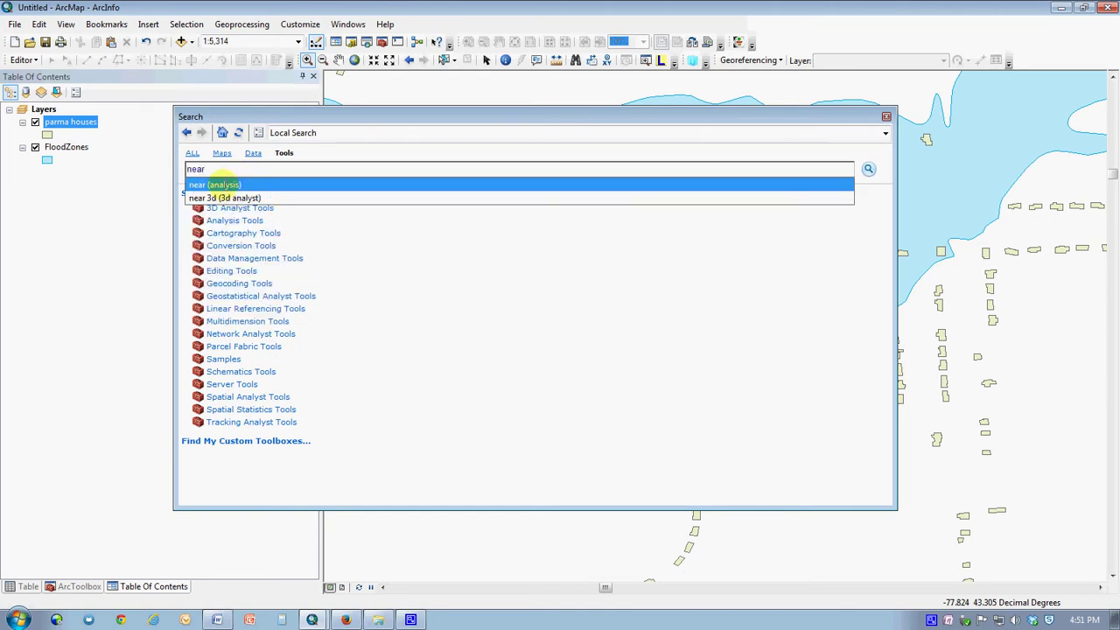
left_click(223, 184)
mouse_move(233, 219)
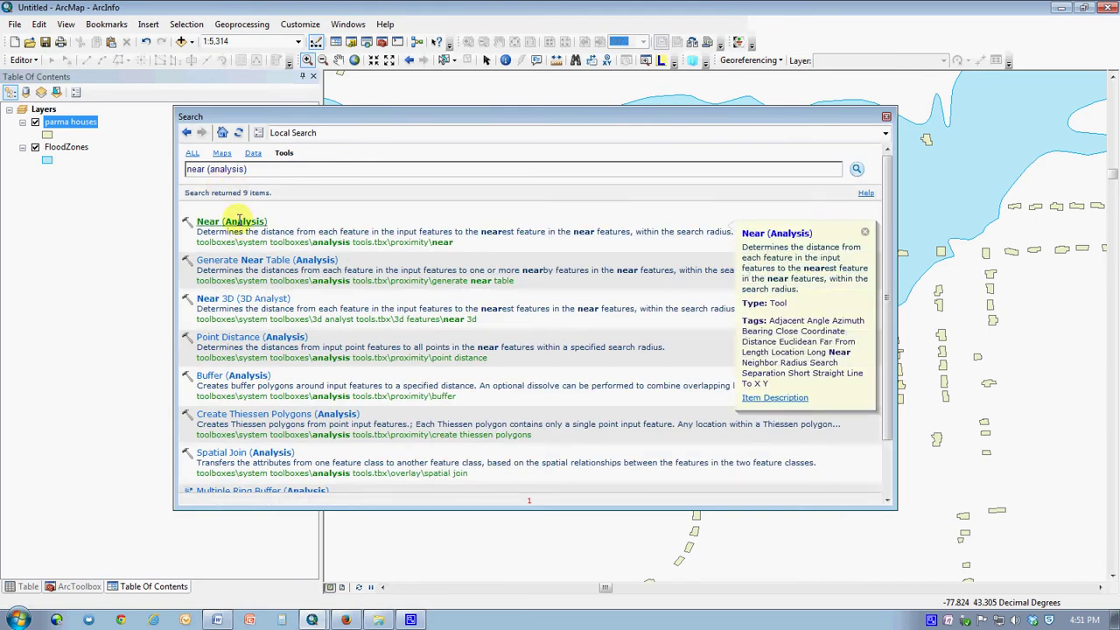
left_click(234, 221)
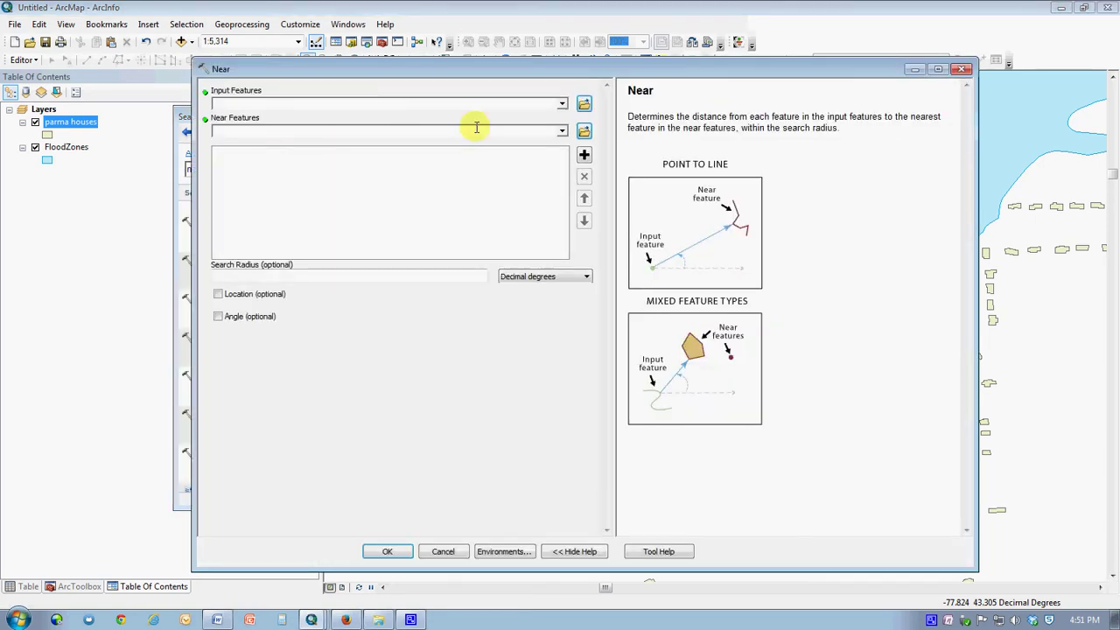
Step: Run Near with parma houses as input features and FloodZones as near features
left_click(562, 103)
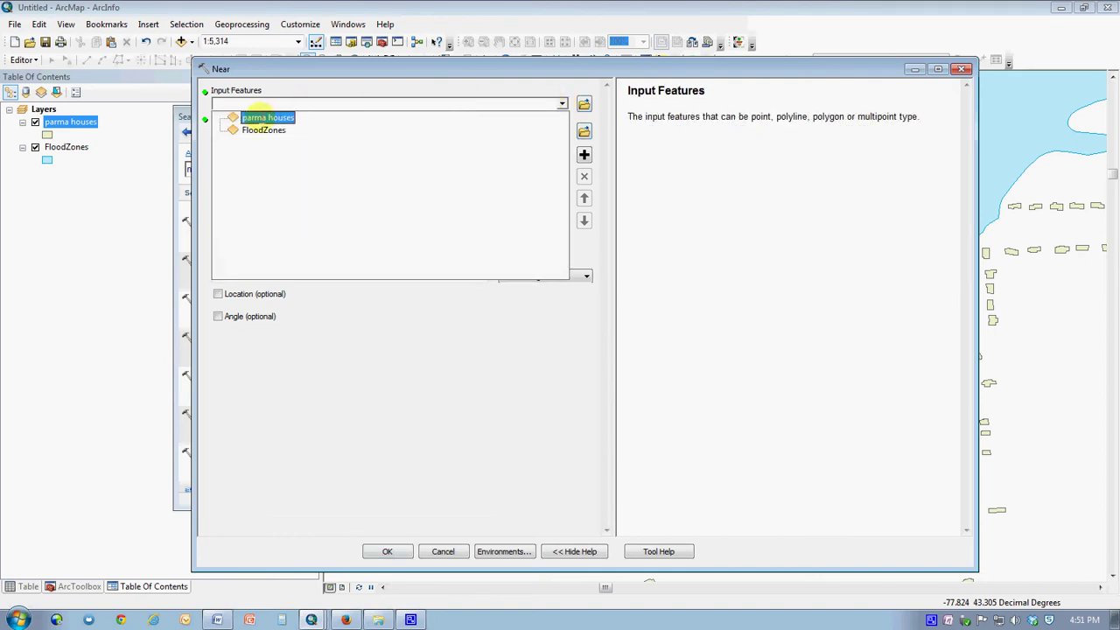
left_click(267, 117)
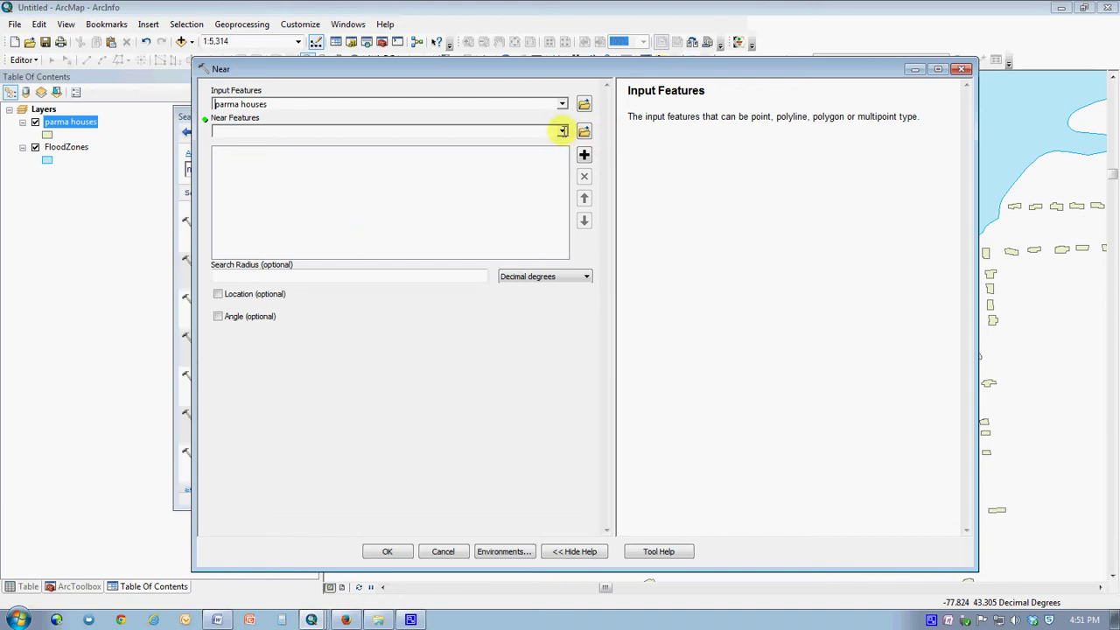
left_click(561, 131)
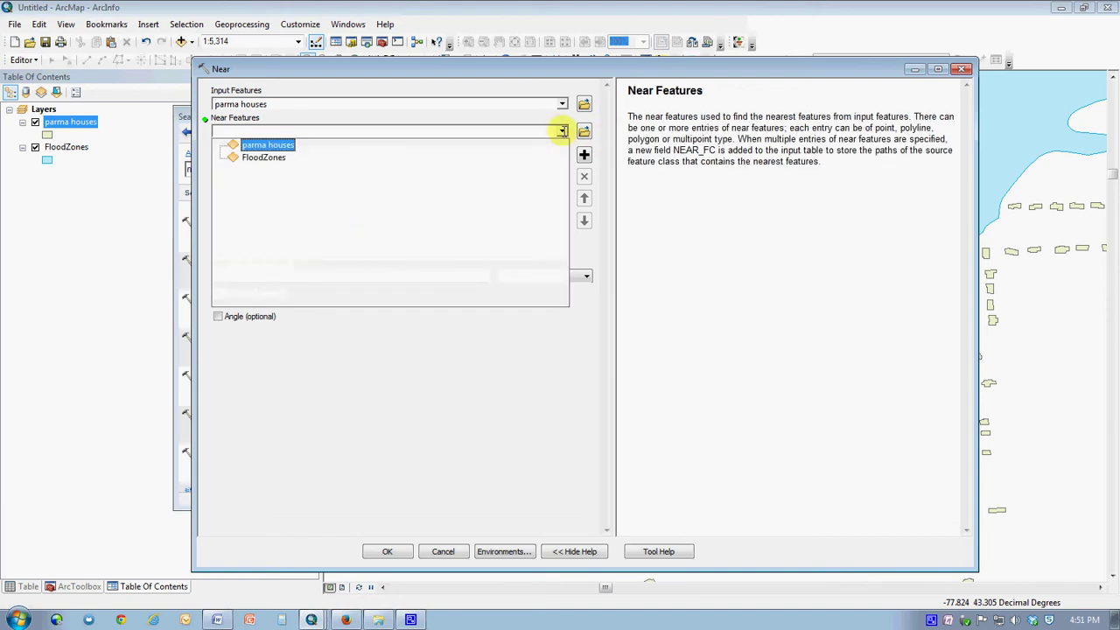
left_click(295, 208)
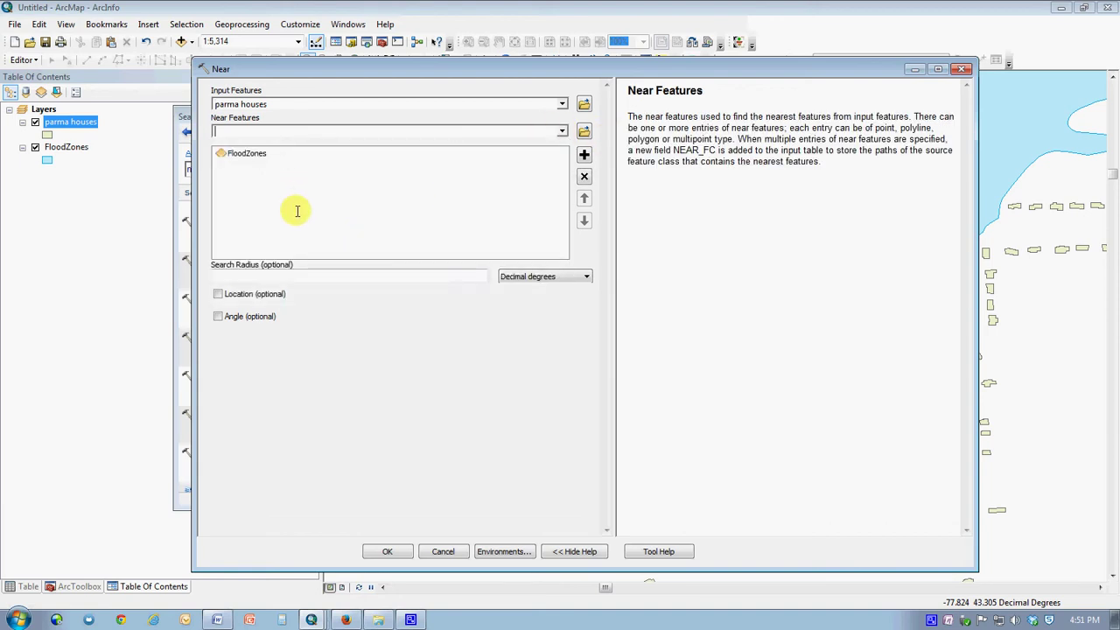
left_click(385, 549)
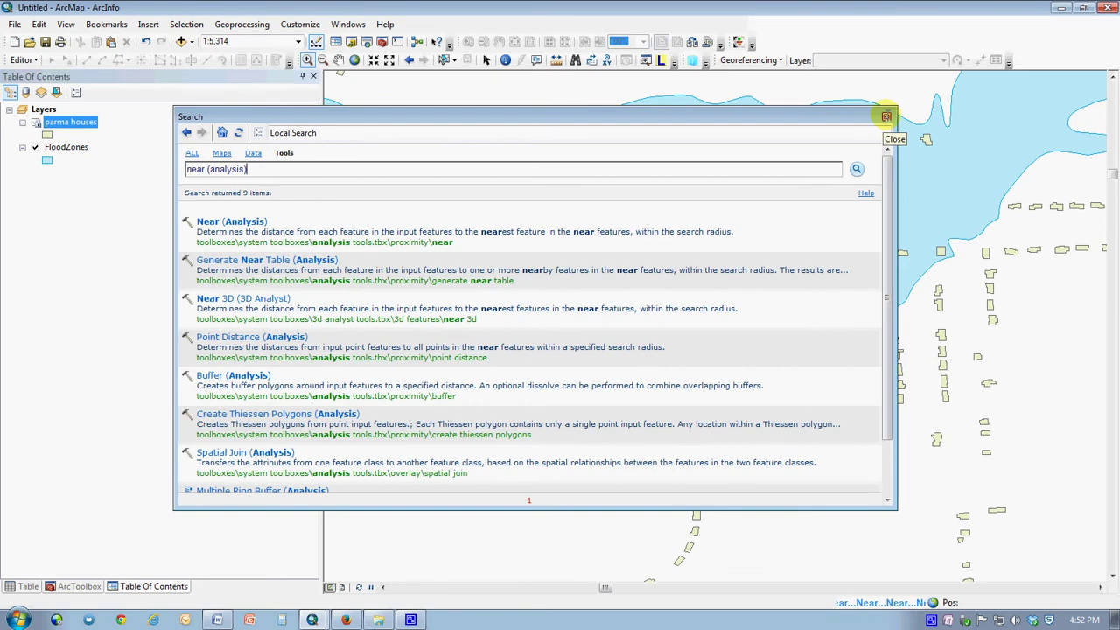
Step: Close the tool Search window while the Near calculation finishes
left_click(886, 116)
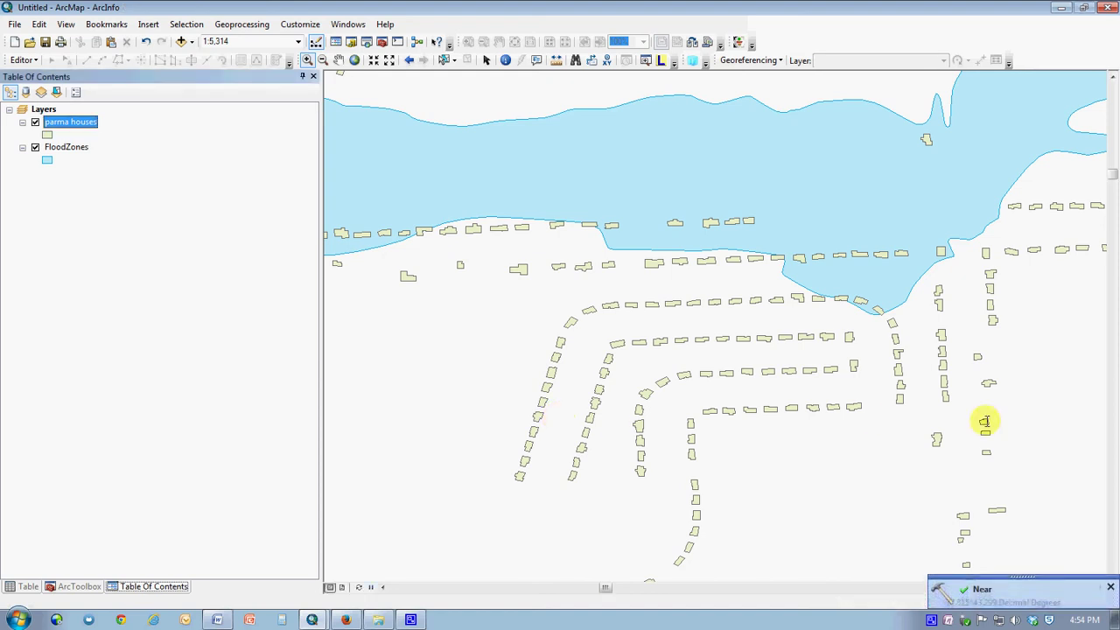
Step: Dismiss the completion notice, open the parma houses attribute table, and scroll to the NEAR_DIST field
left_click(1110, 587)
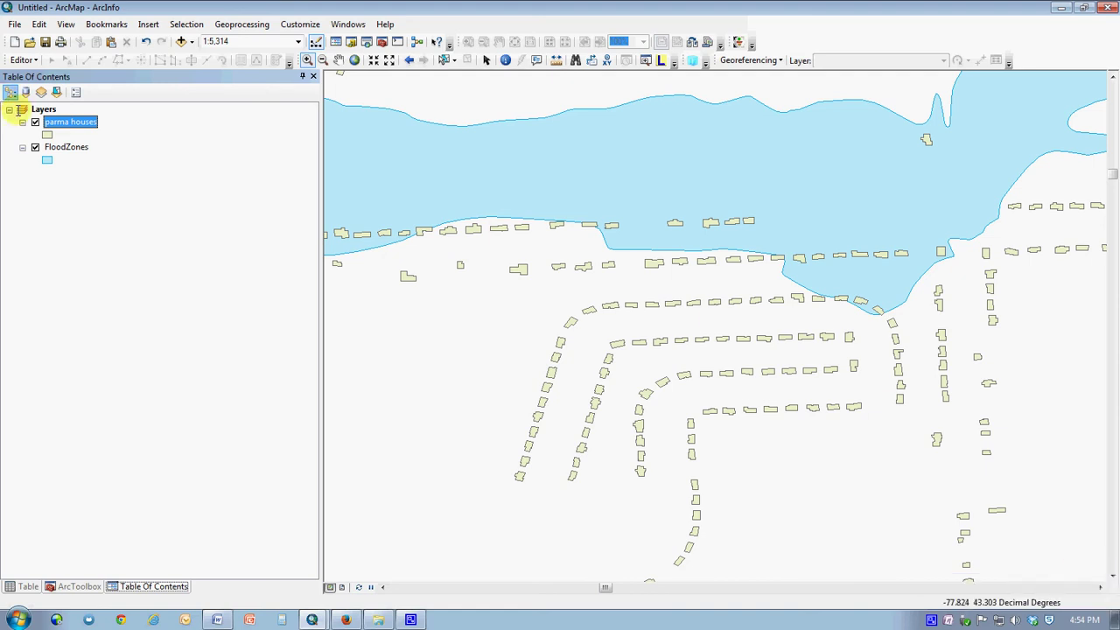
right_click(70, 122)
left_click(118, 147)
left_click_drag(110, 535, 238, 531)
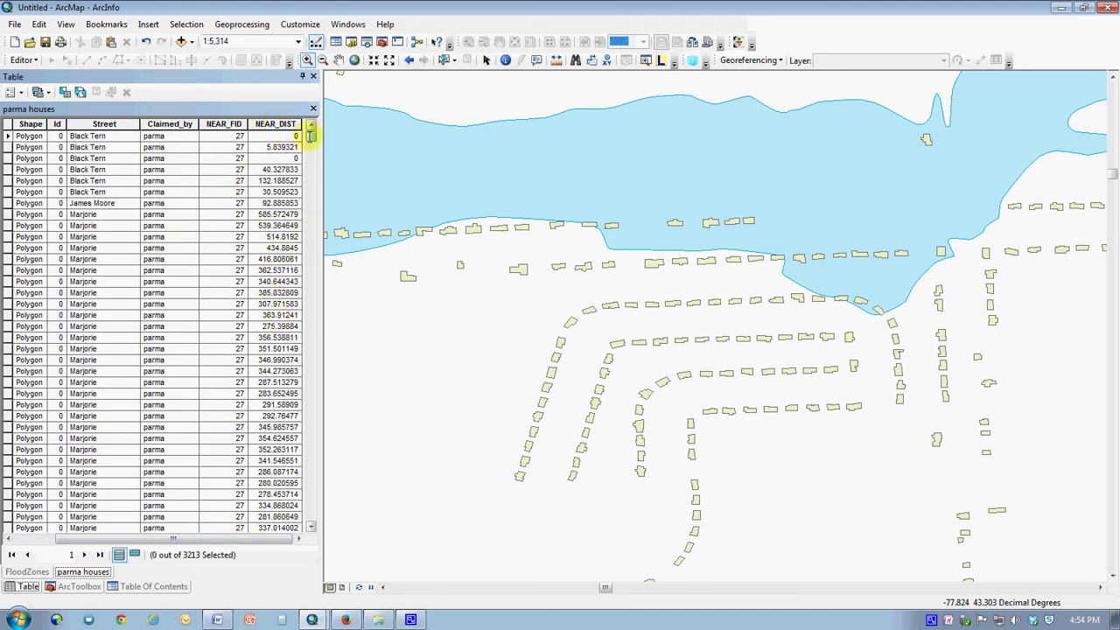
left_click_drag(311, 134, 320, 173)
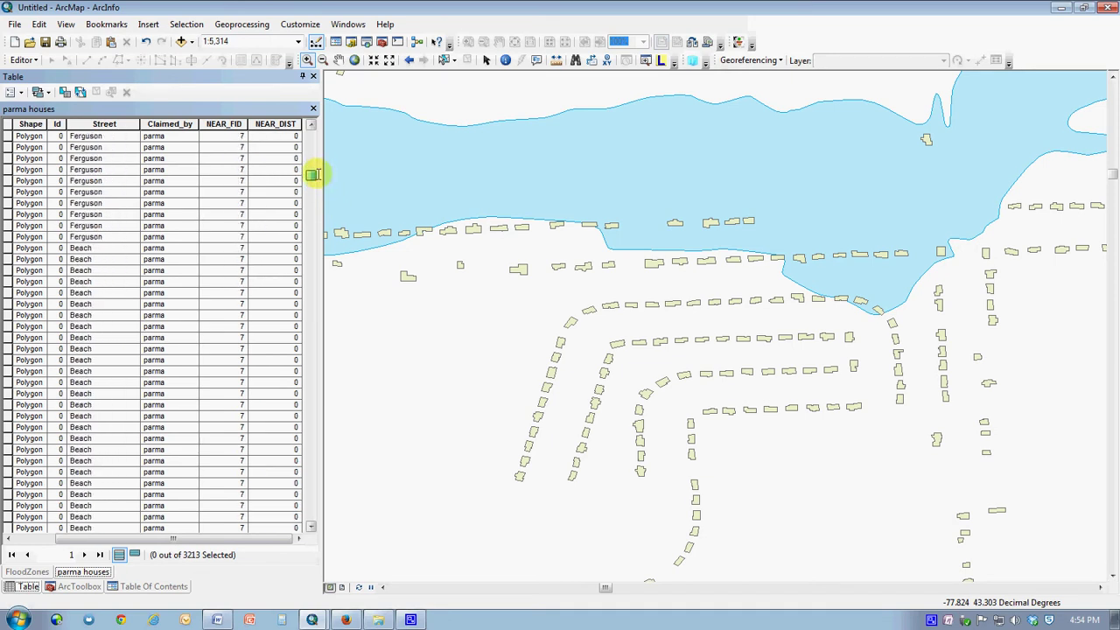
left_click_drag(312, 174, 296, 112)
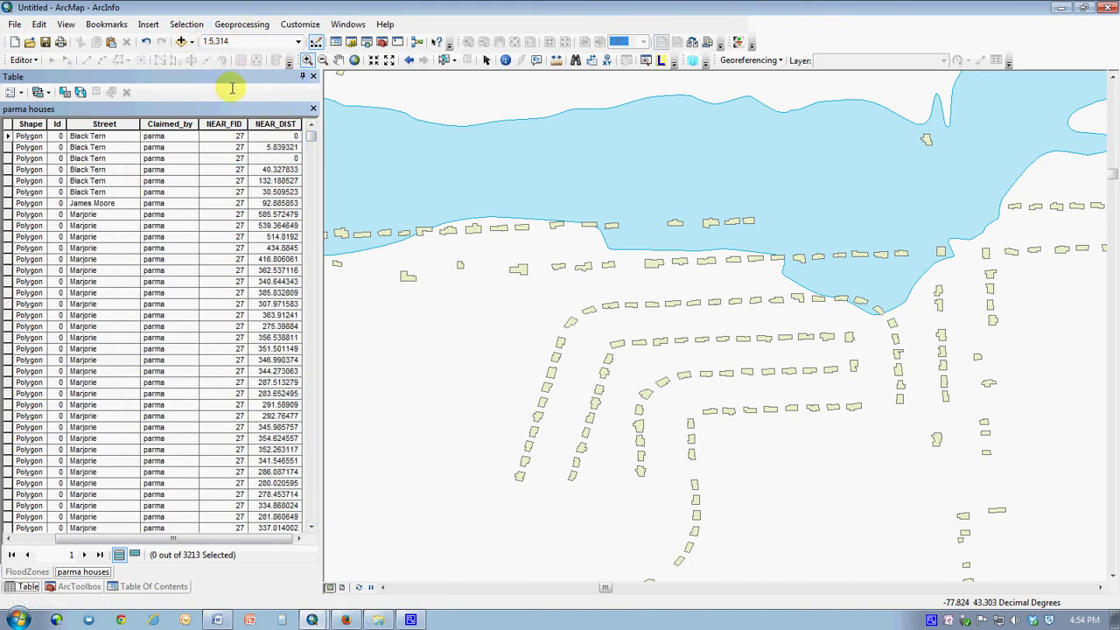
left_click_drag(131, 538, 85, 531)
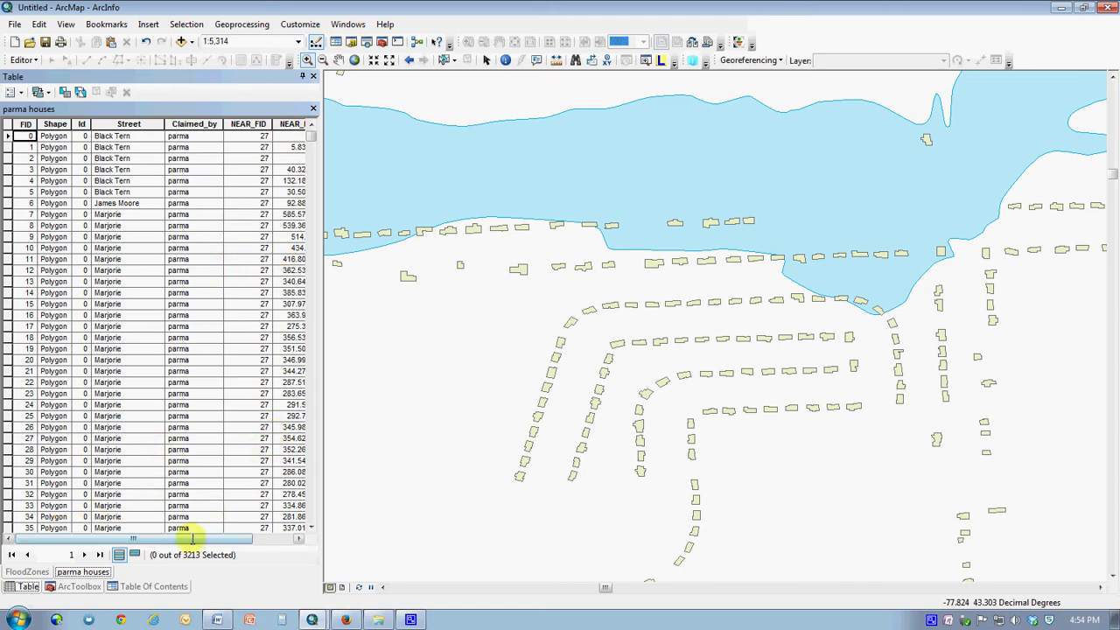
left_click_drag(193, 540, 217, 539)
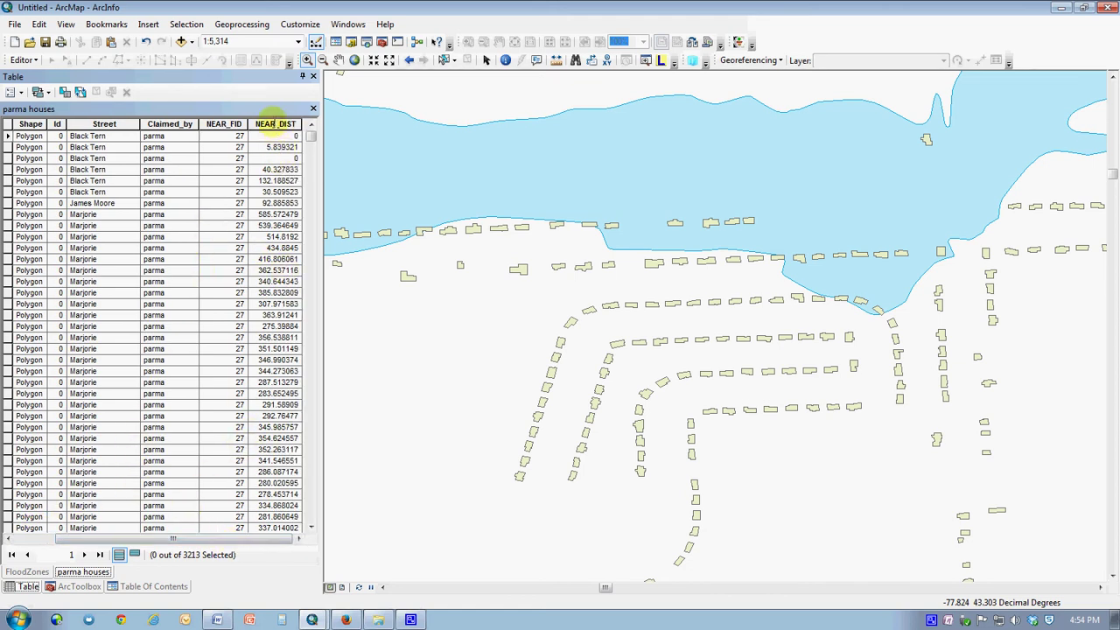
Step: Sort the table by NEAR_DIST ascending and select the top 270 zero-distance records
right_click(275, 123)
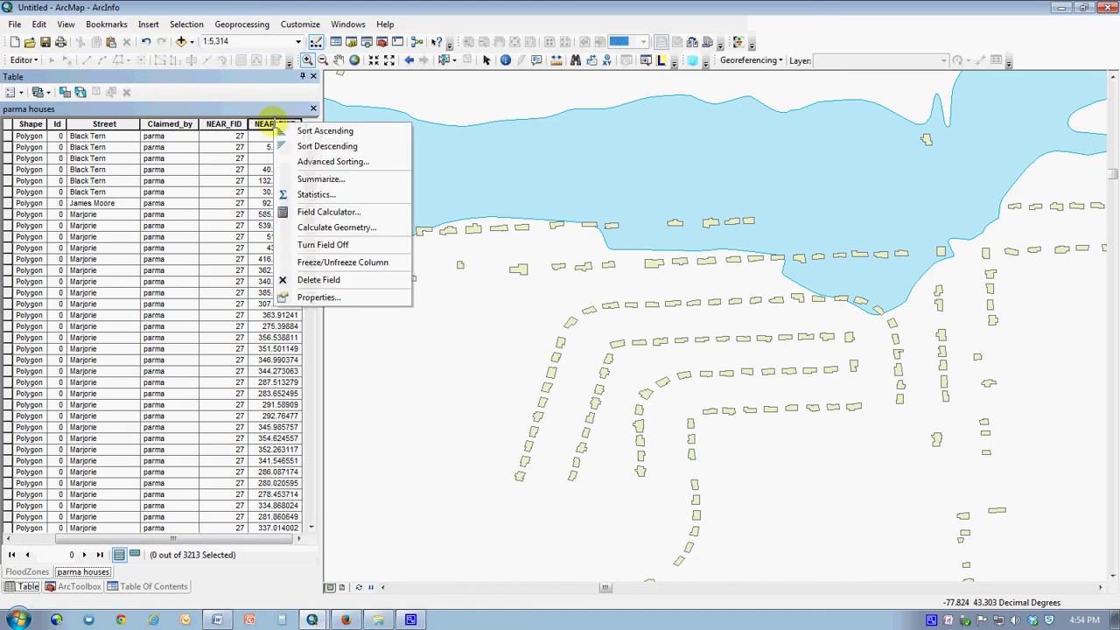
left_click(321, 137)
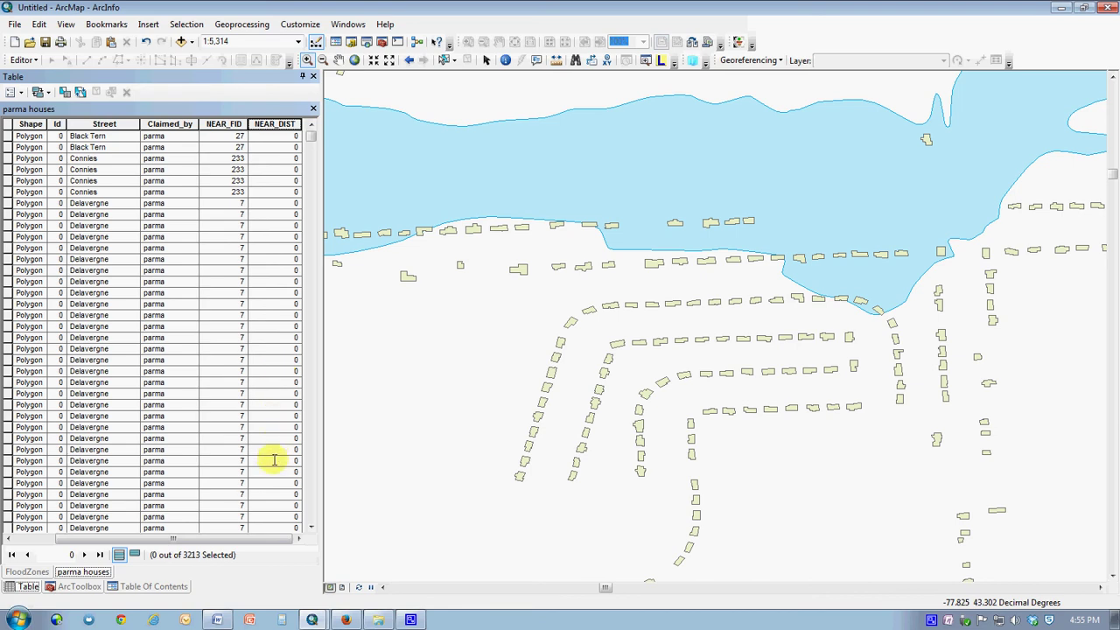
scroll(306, 498, "down", 15)
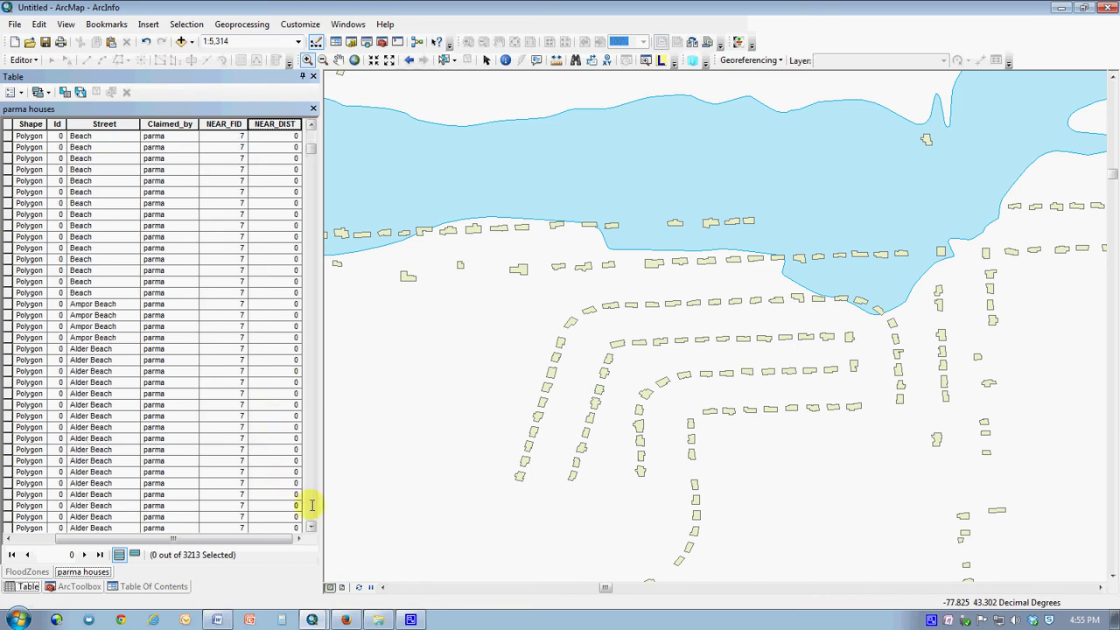
scroll(306, 503, "down", 15)
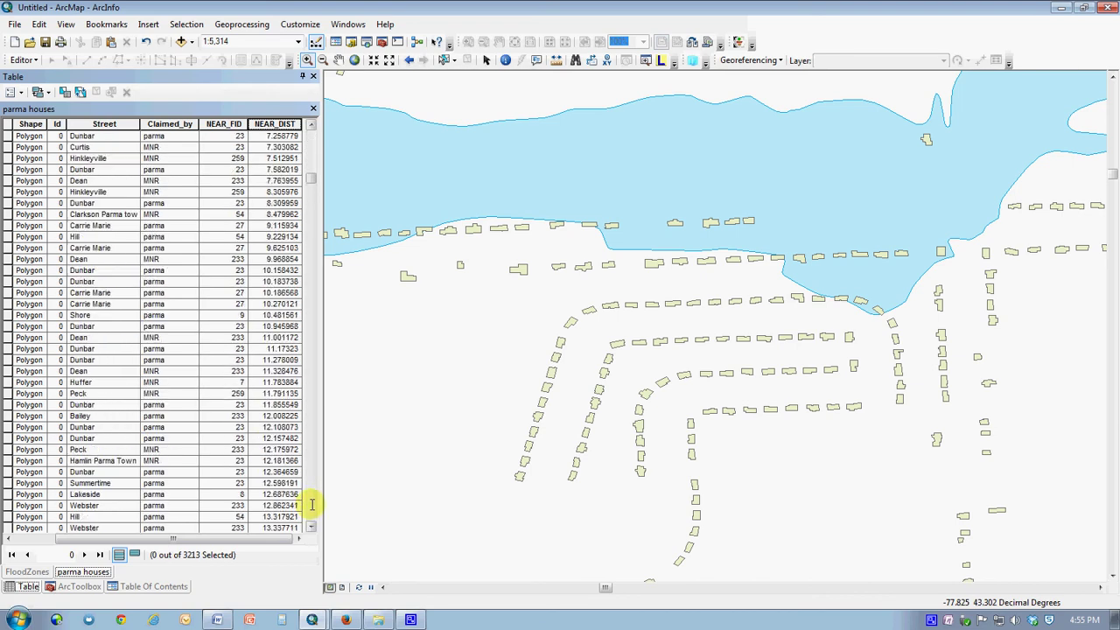
left_click_drag(312, 171, 310, 133)
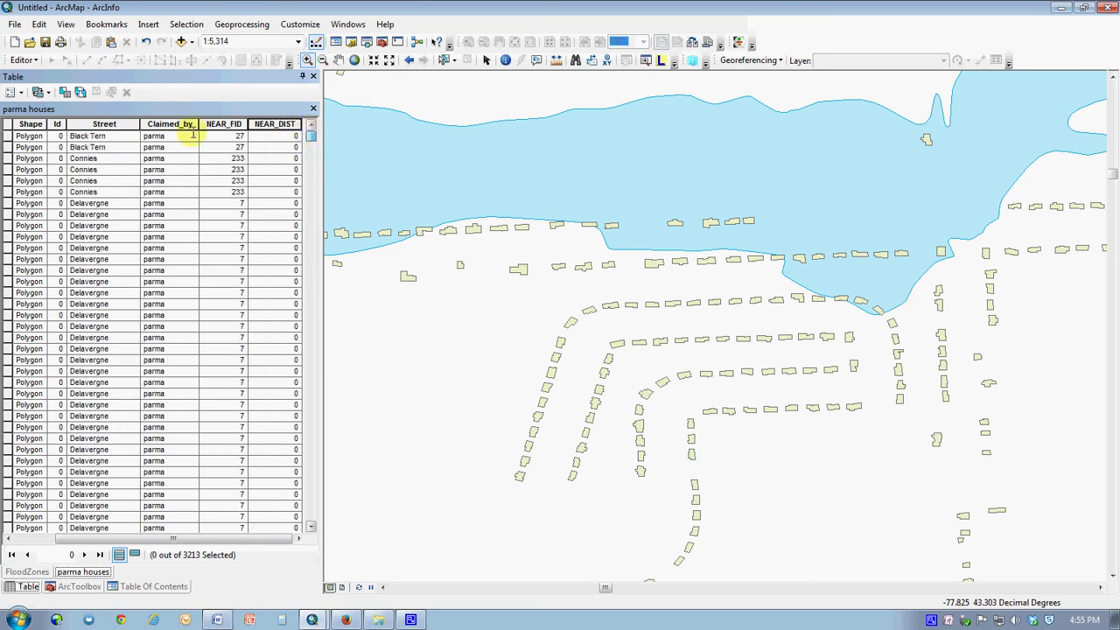
left_click_drag(7, 135, 11, 555)
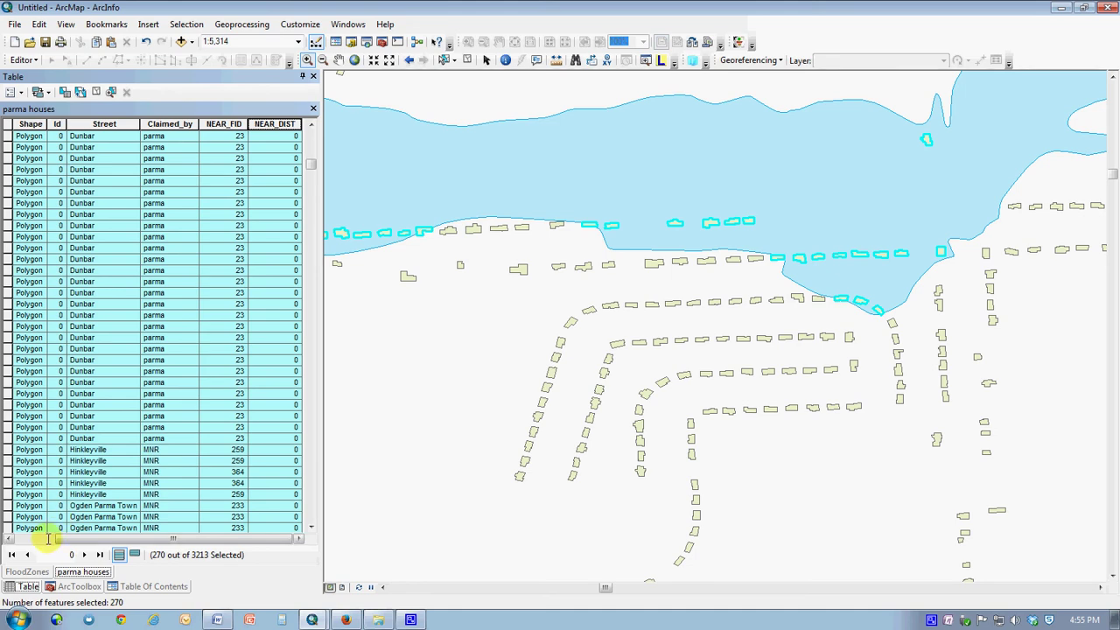
Step: Scroll through the sorted table and mark a Wilder record lower down
left_click(311, 169)
scroll(311, 168, "down", 5)
scroll(310, 167, "up", 15)
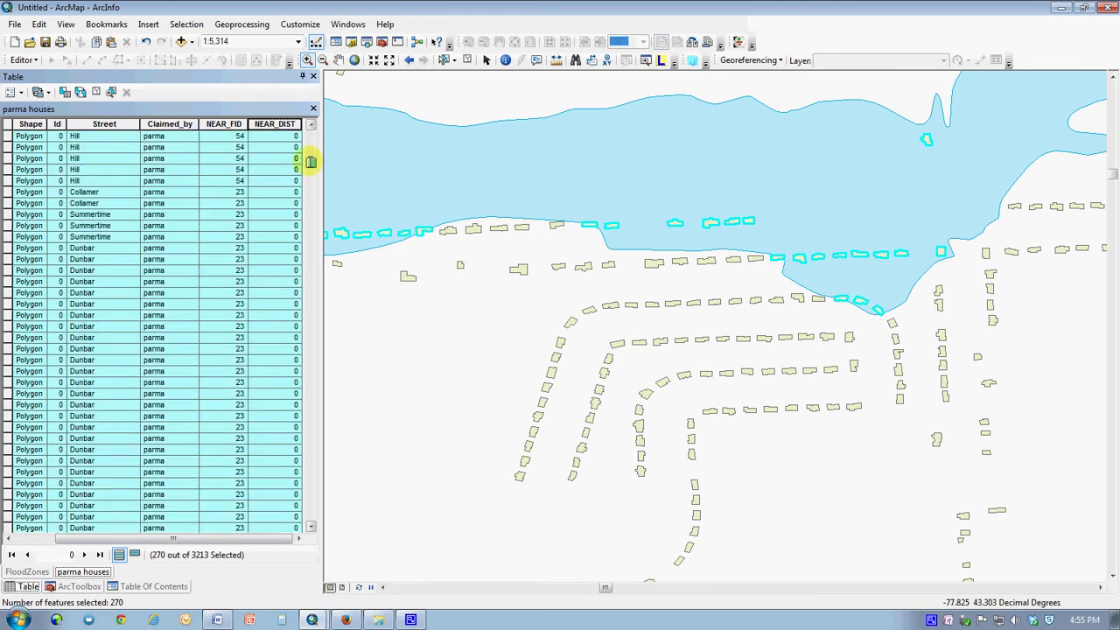
scroll(310, 167, "down", 5)
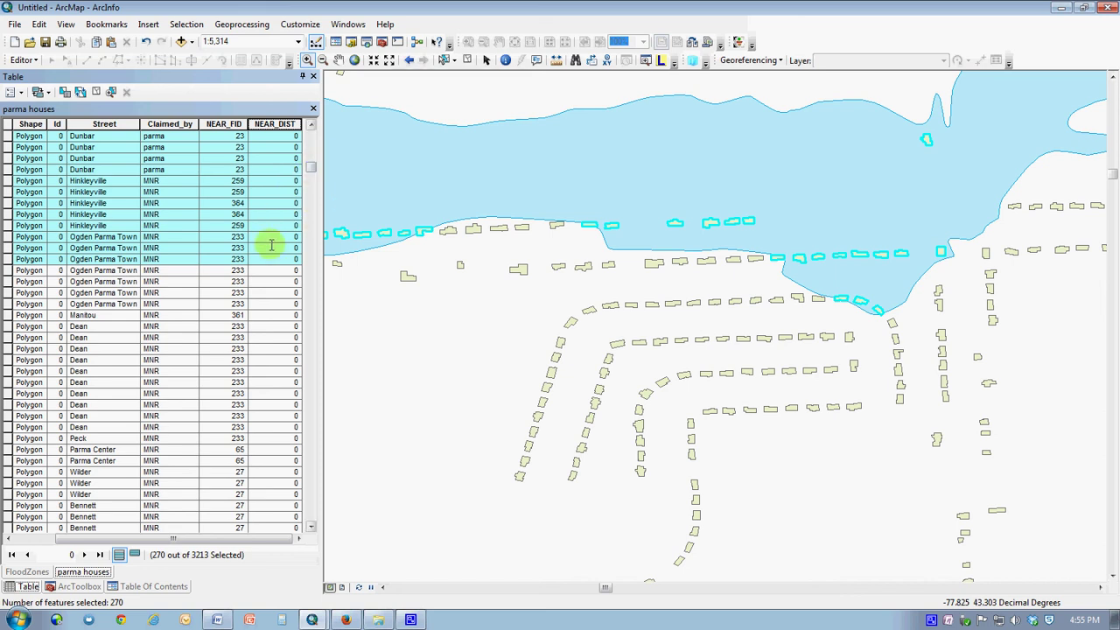
left_click(189, 495)
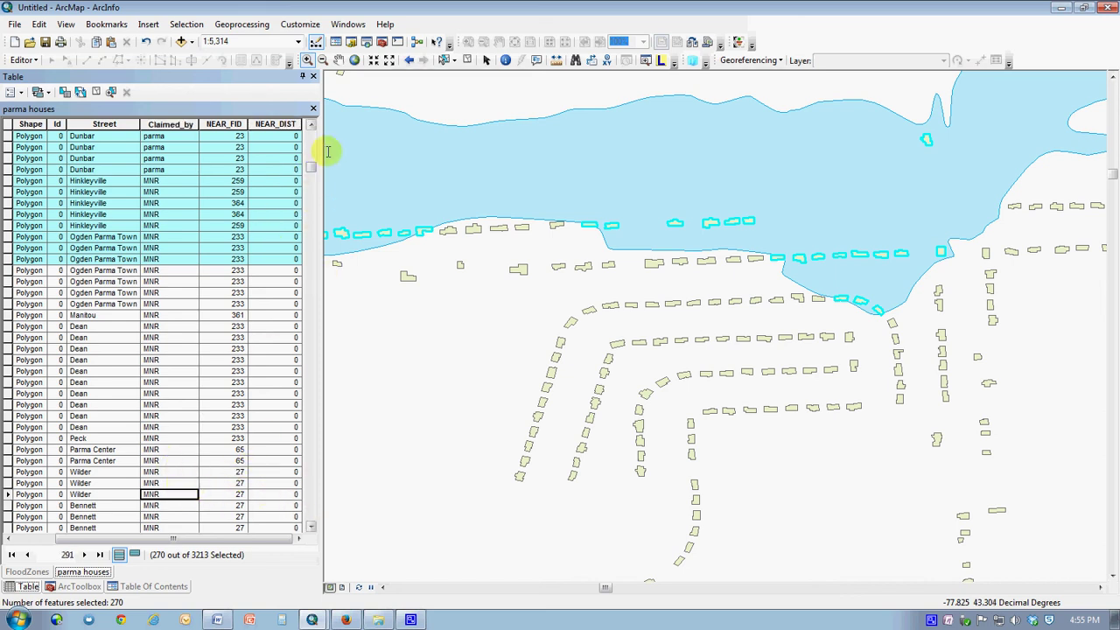
left_click_drag(310, 167, 311, 129)
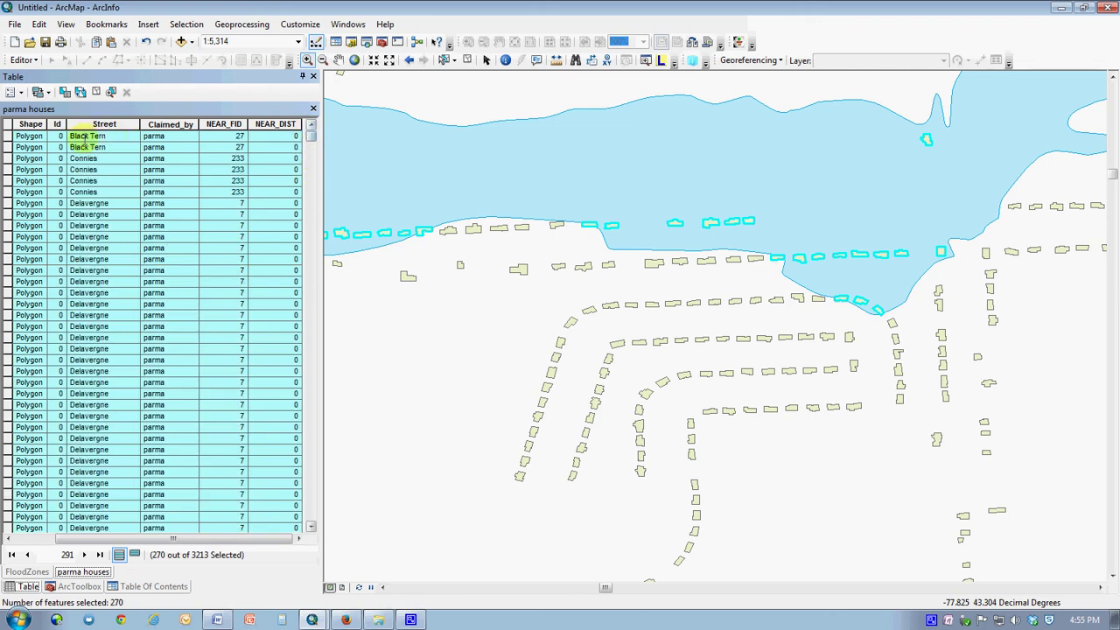
Step: Reselect the top records from the first row, reaching NEAR_DIST values around 28
left_click(8, 136)
left_click_drag(8, 135, 11, 577)
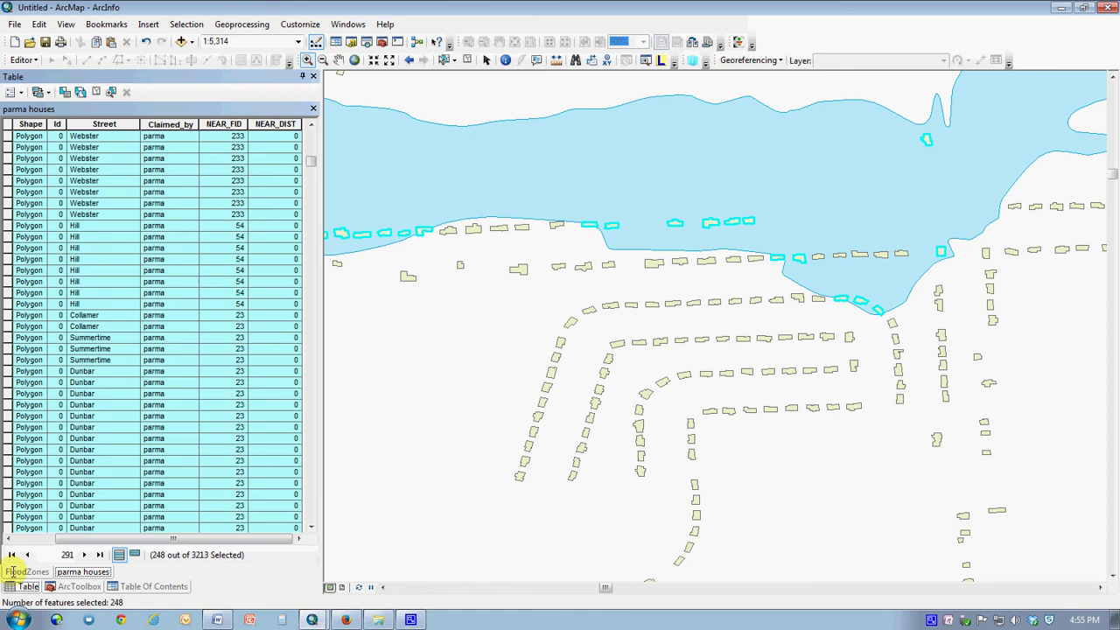
left_click(310, 528)
scroll(311, 524, "down", 5)
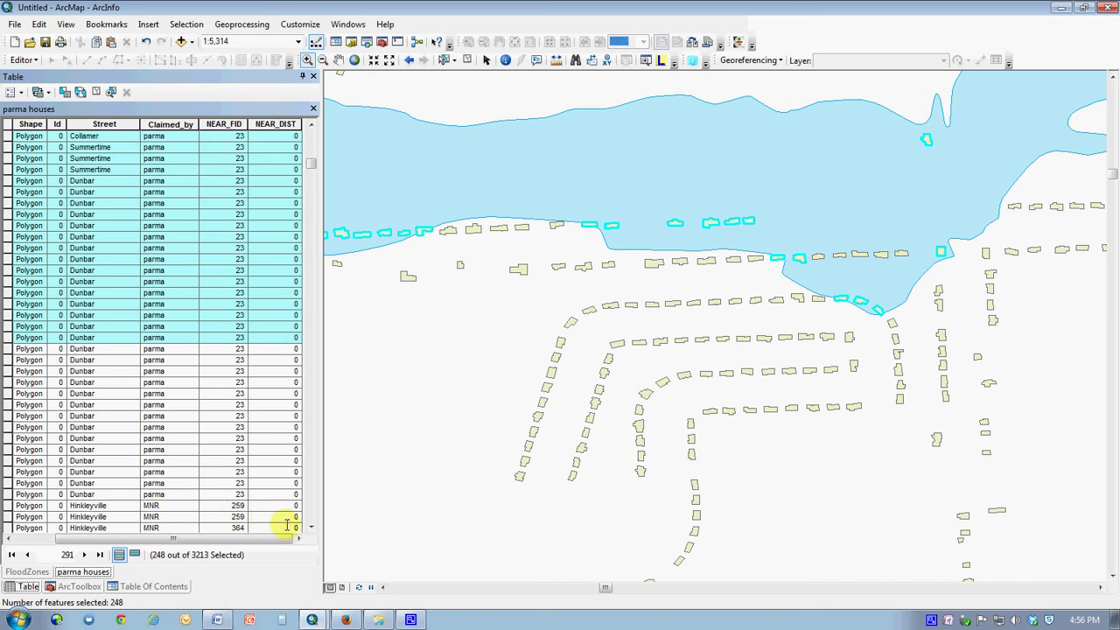
left_click_drag(310, 528, 311, 527)
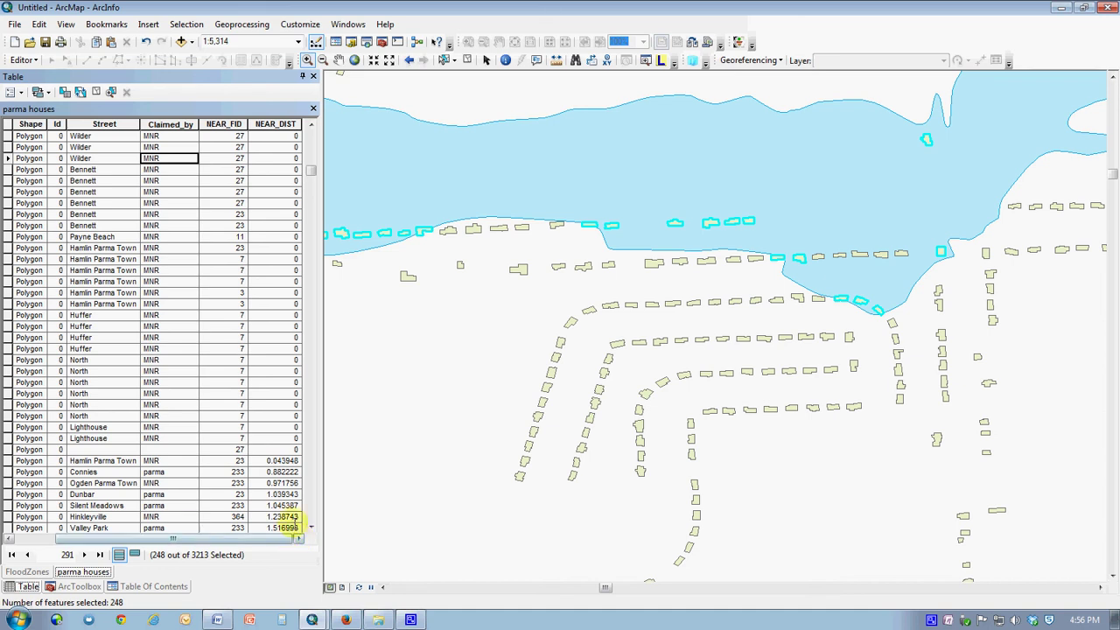
left_click_drag(312, 167, 312, 136)
Step: Select the top 454 records, NEAR_DIST 0 up to about 28.51, and scroll to verify
left_click(94, 180)
left_click_drag(9, 135, 7, 570)
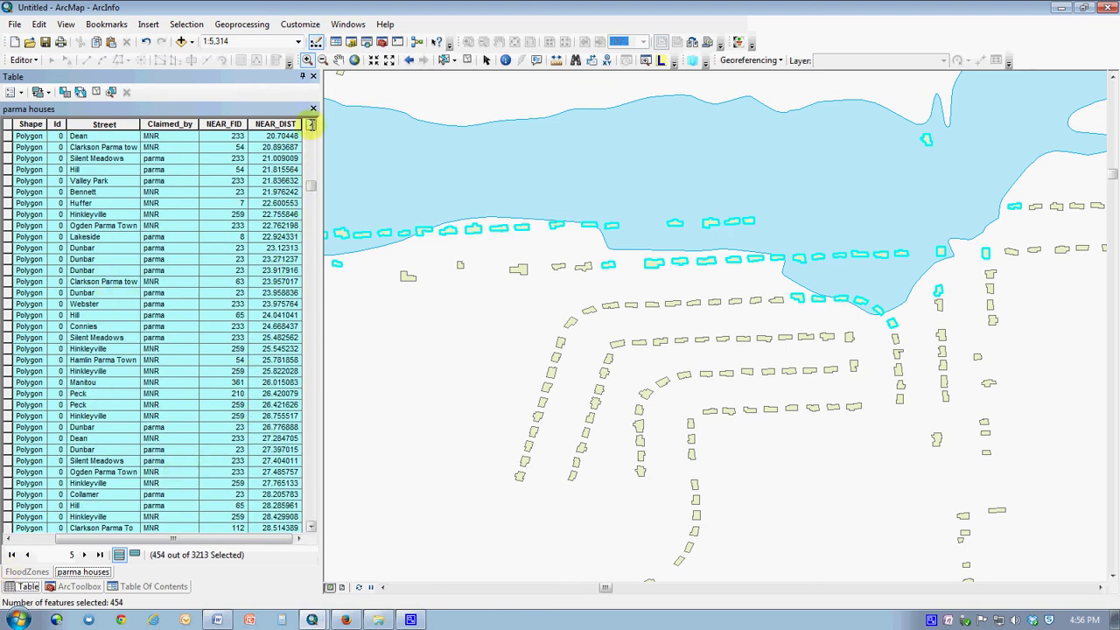
scroll(311, 125, "up", 6)
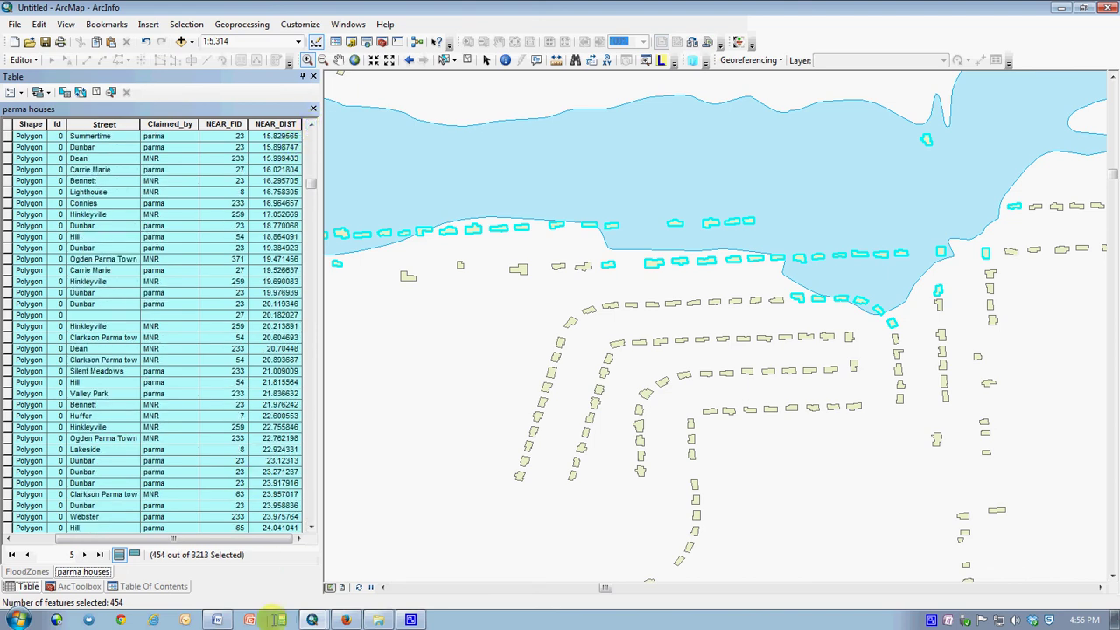
scroll(311, 524, "down", 5)
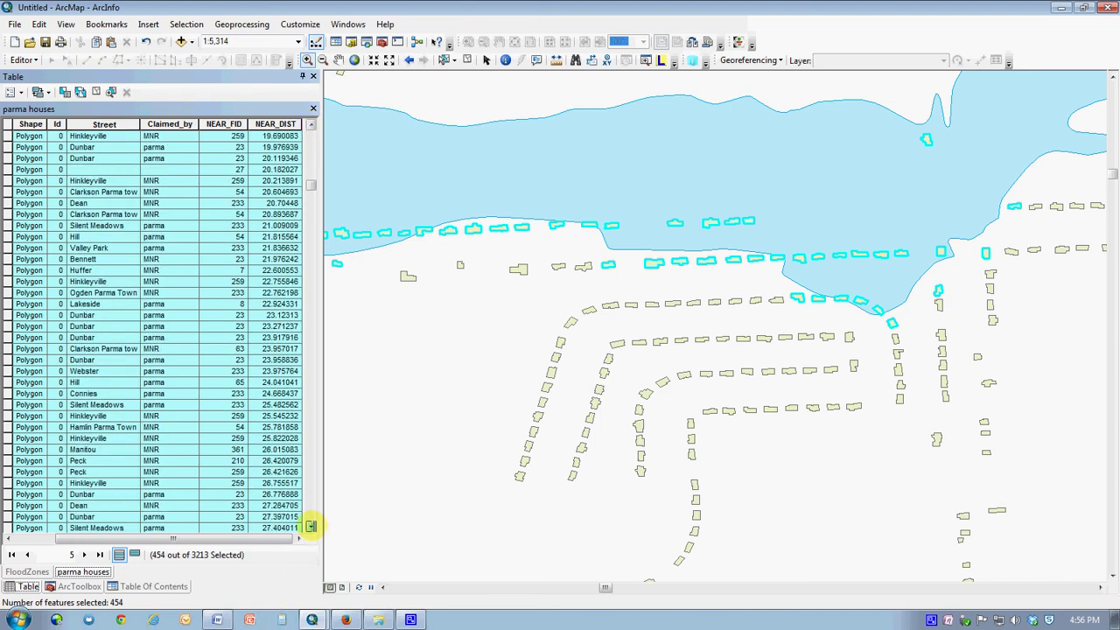
scroll(310, 525, "down", 7)
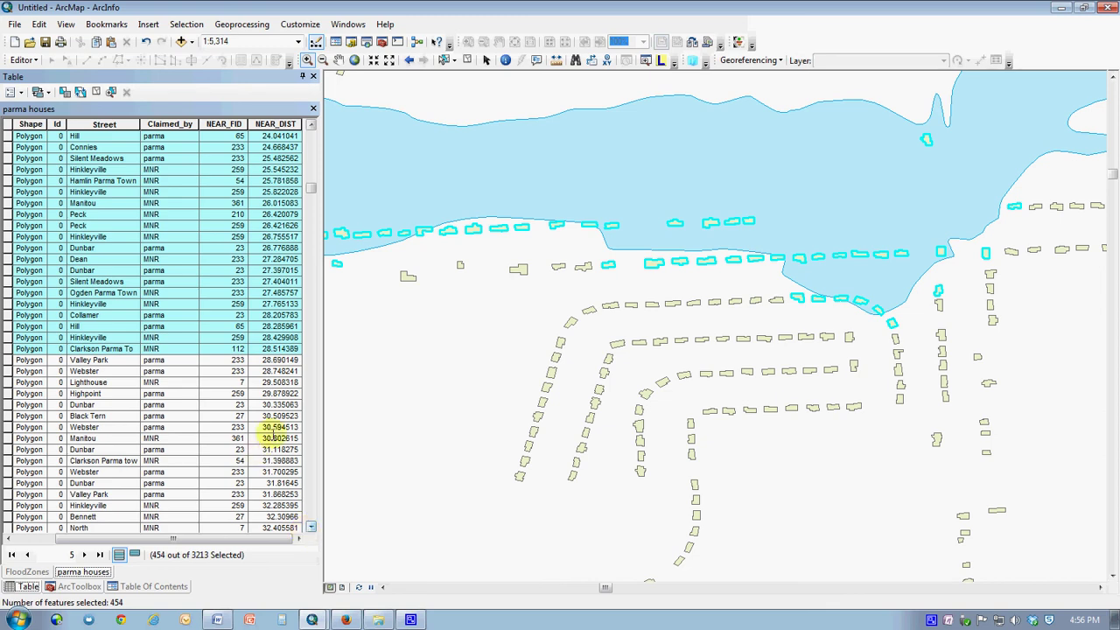
left_click_drag(310, 187, 312, 131)
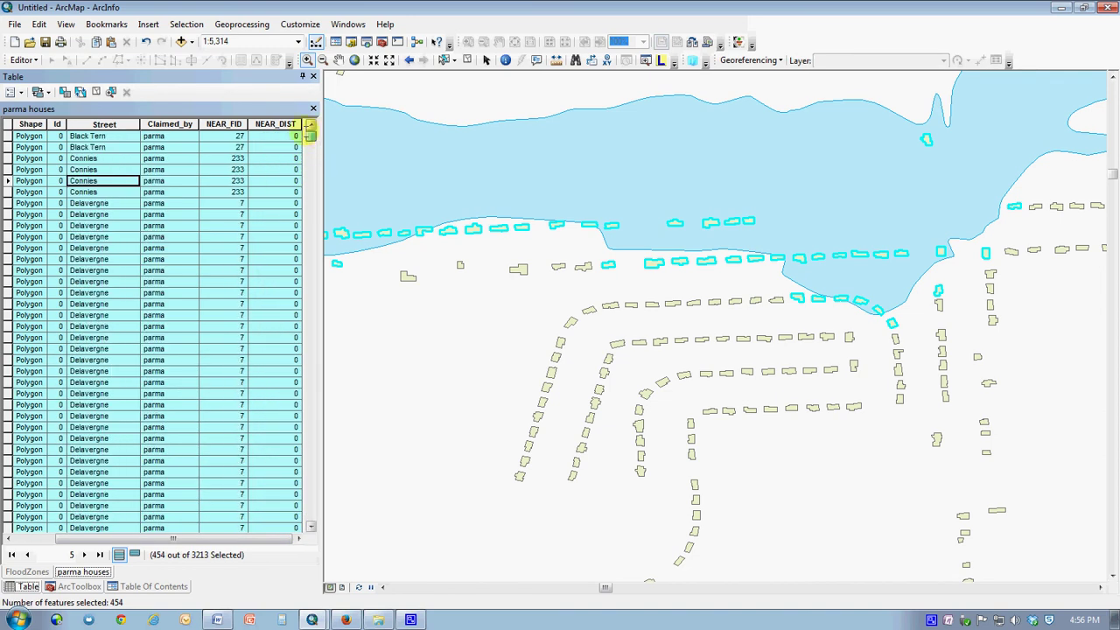